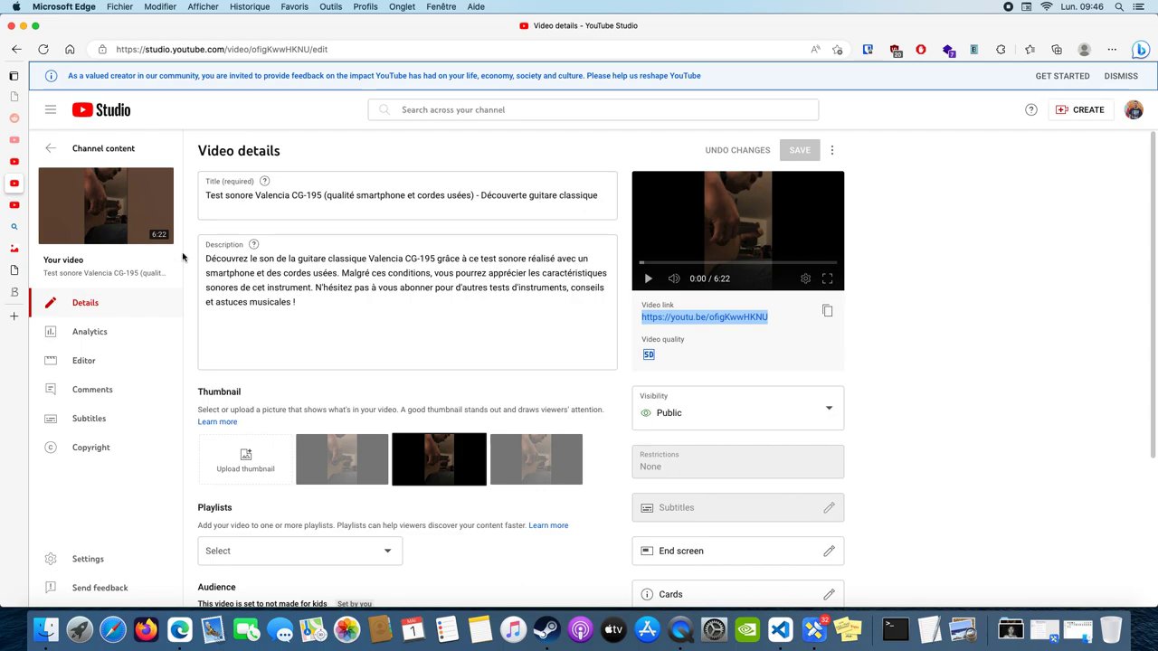
mouse_move(116, 238)
key(super+t)
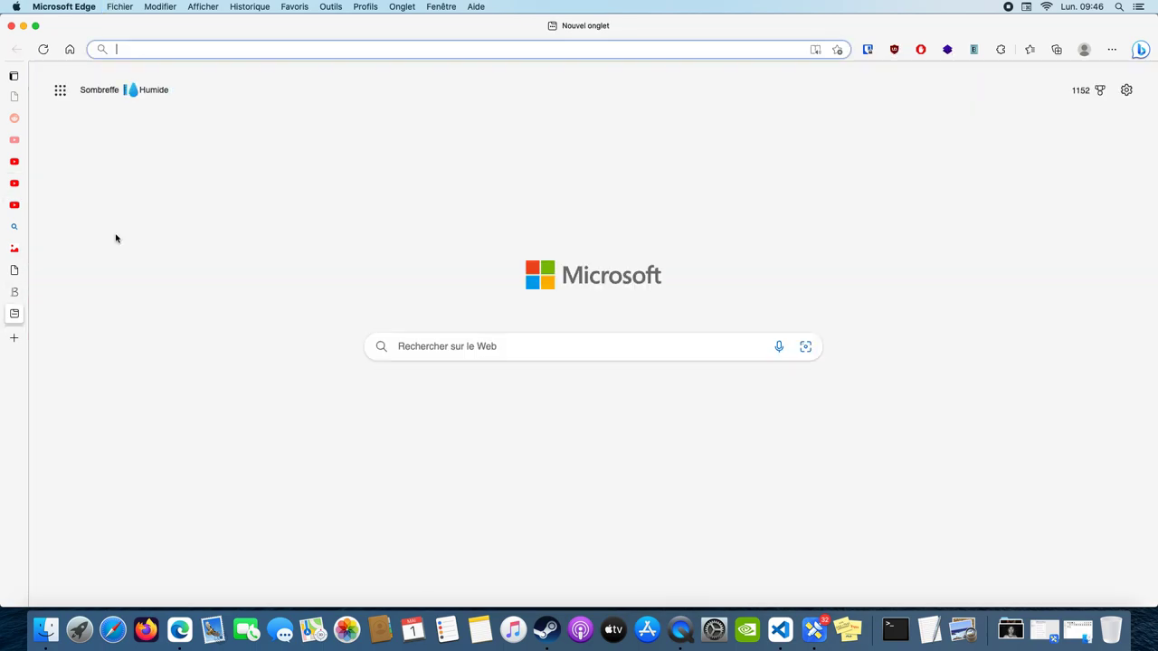
text(photo)
key(Return)
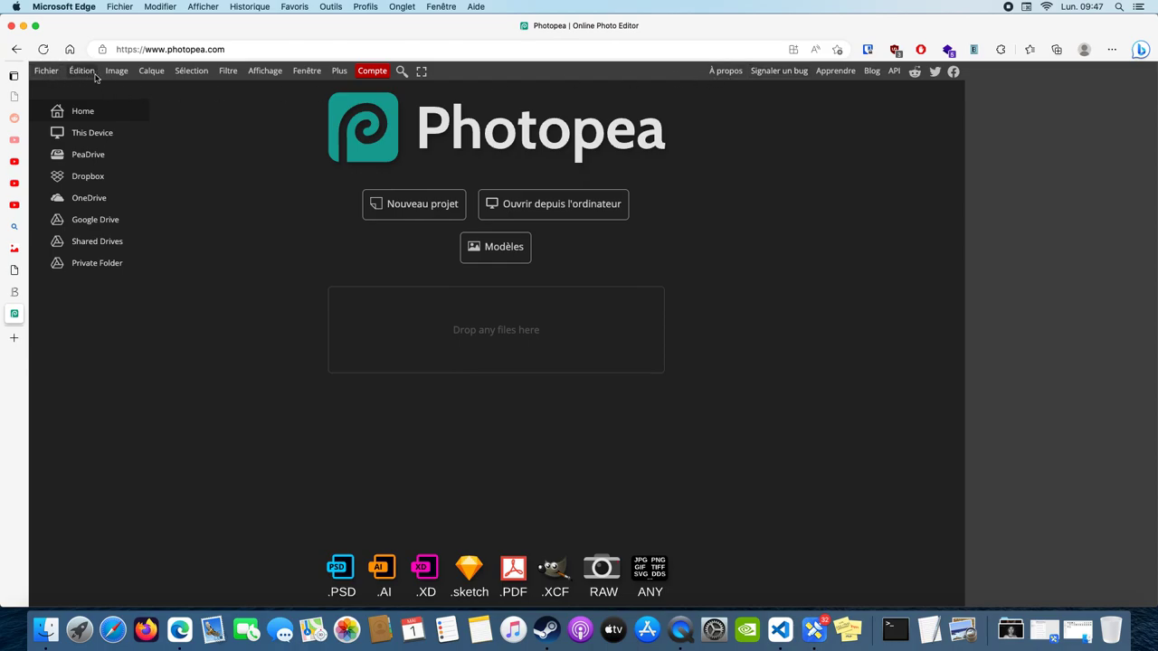
click(176, 50)
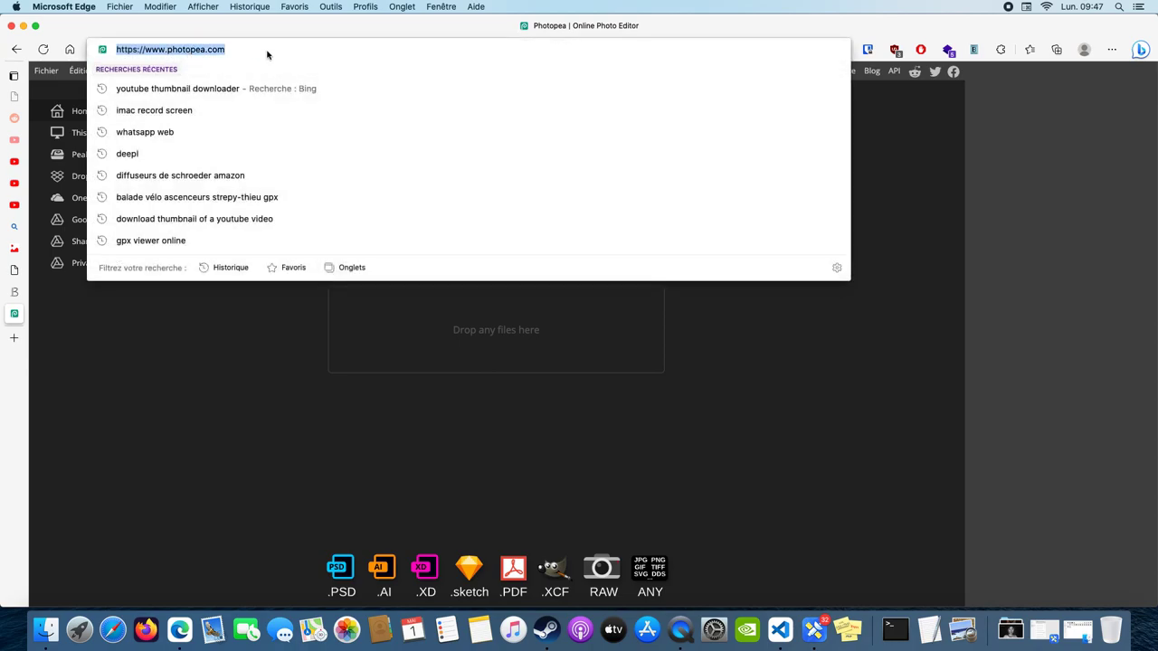
click(273, 371)
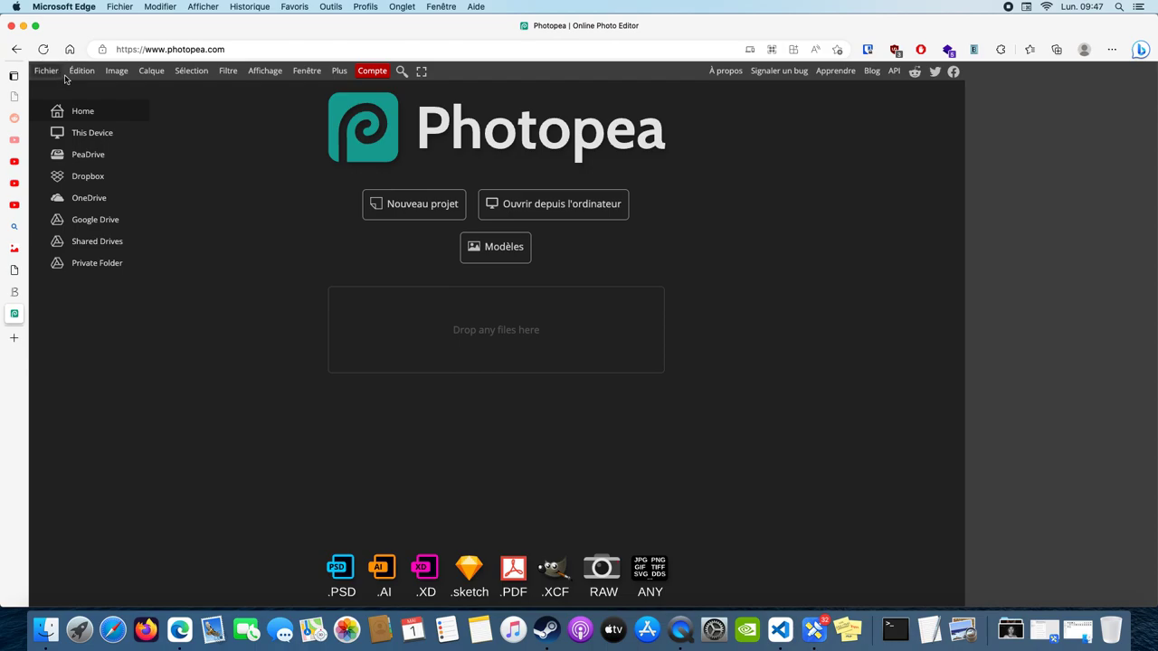
- Open the 1920×1440 version of petite_image.jpeg from the Téléchargements folder
click(40, 74)
click(45, 70)
click(75, 108)
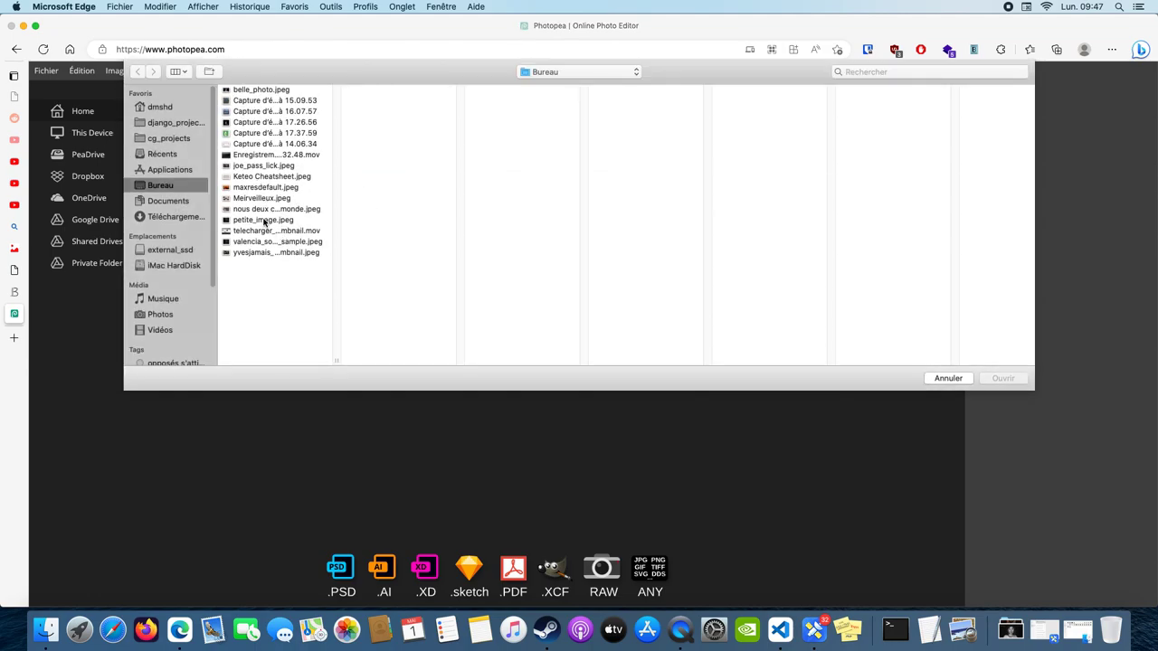
click(264, 220)
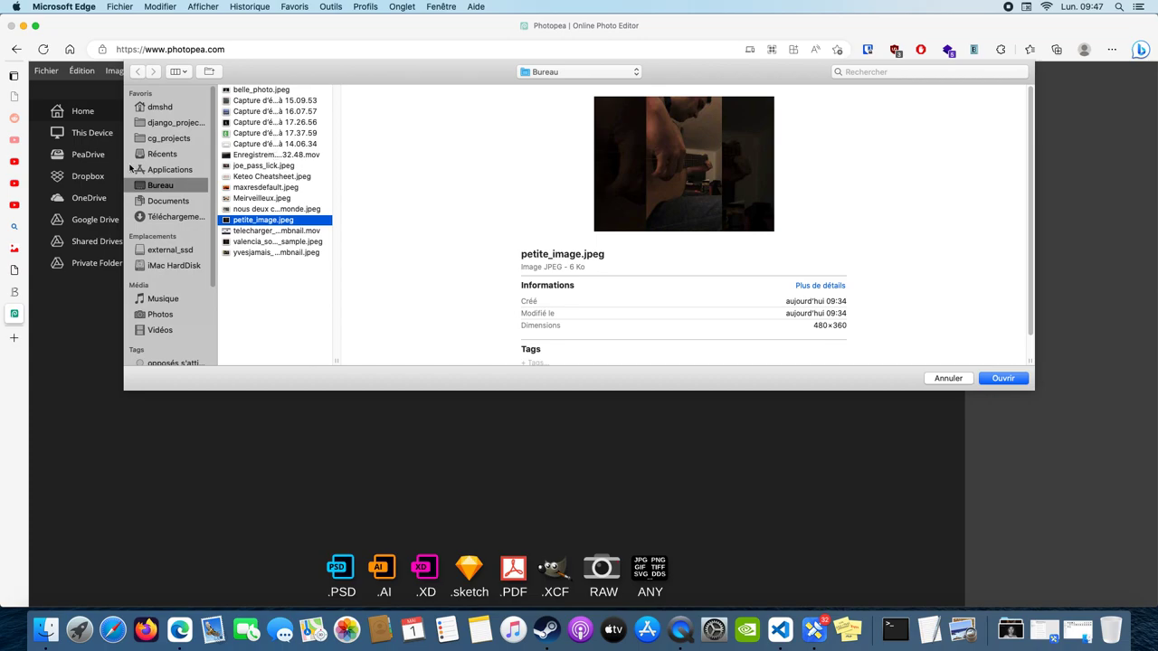
click(176, 216)
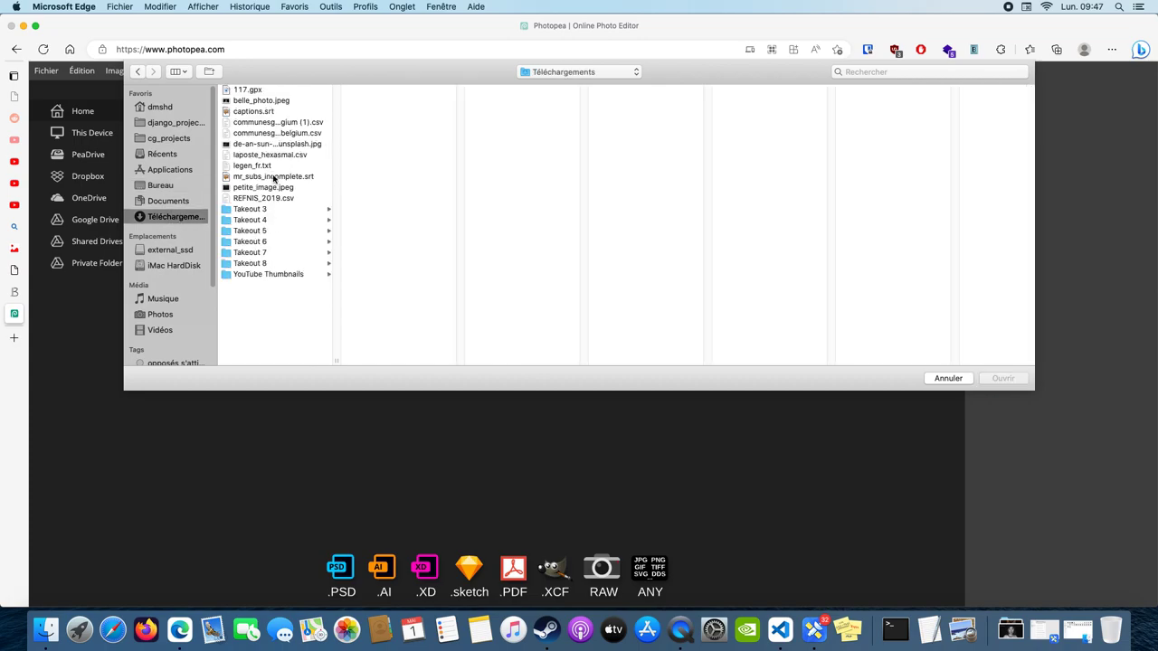
click(274, 188)
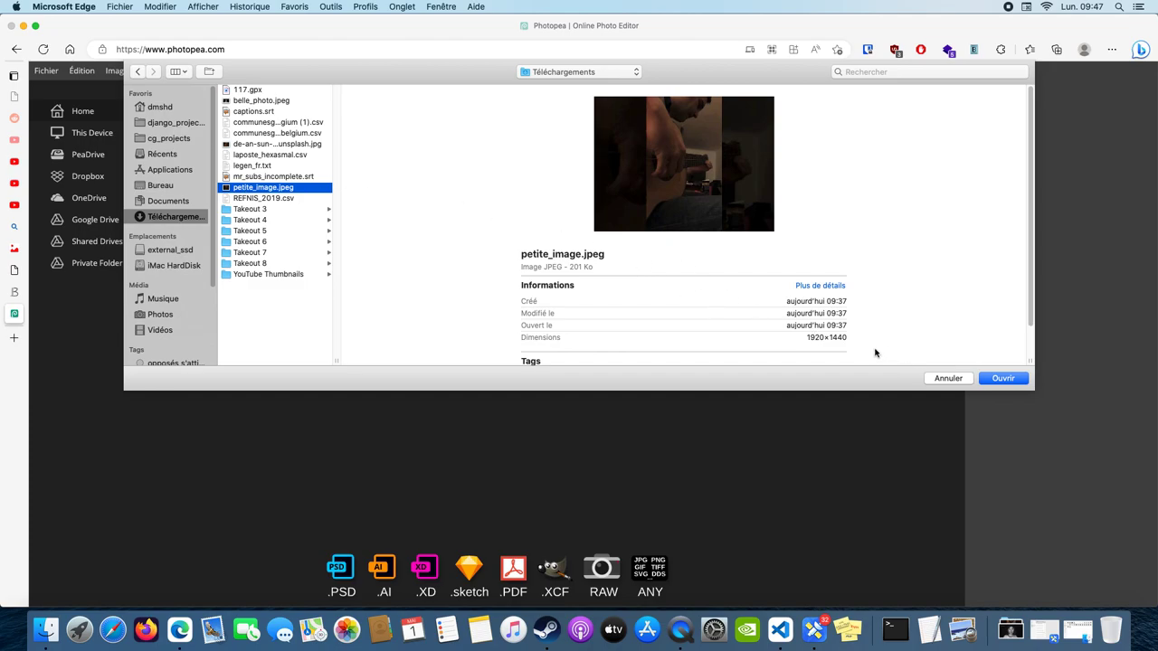
drag(806, 337, 852, 337)
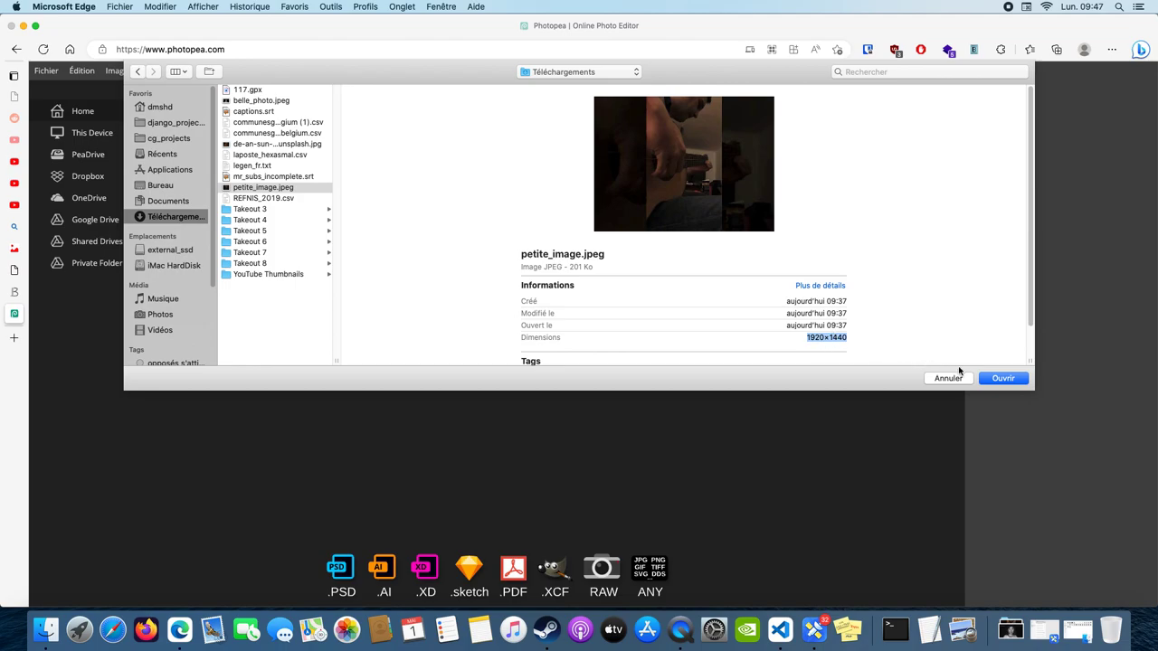
click(1001, 379)
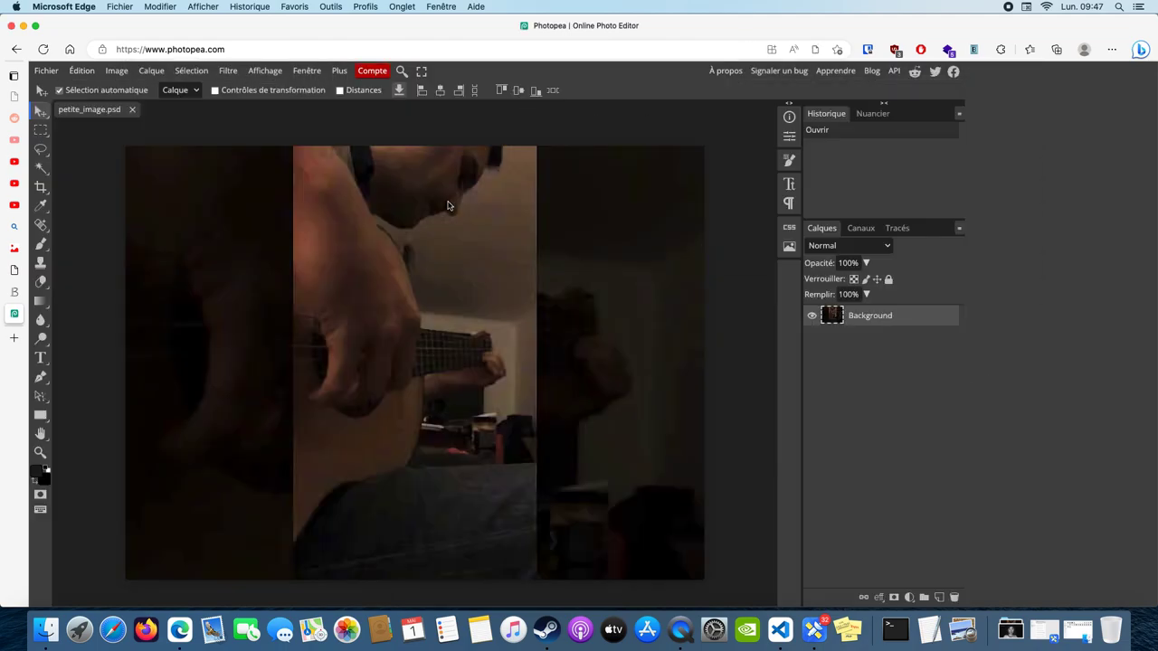
- Start cropping the image with the Crop tool in fixed-size mode (Taille fixe)
click(41, 187)
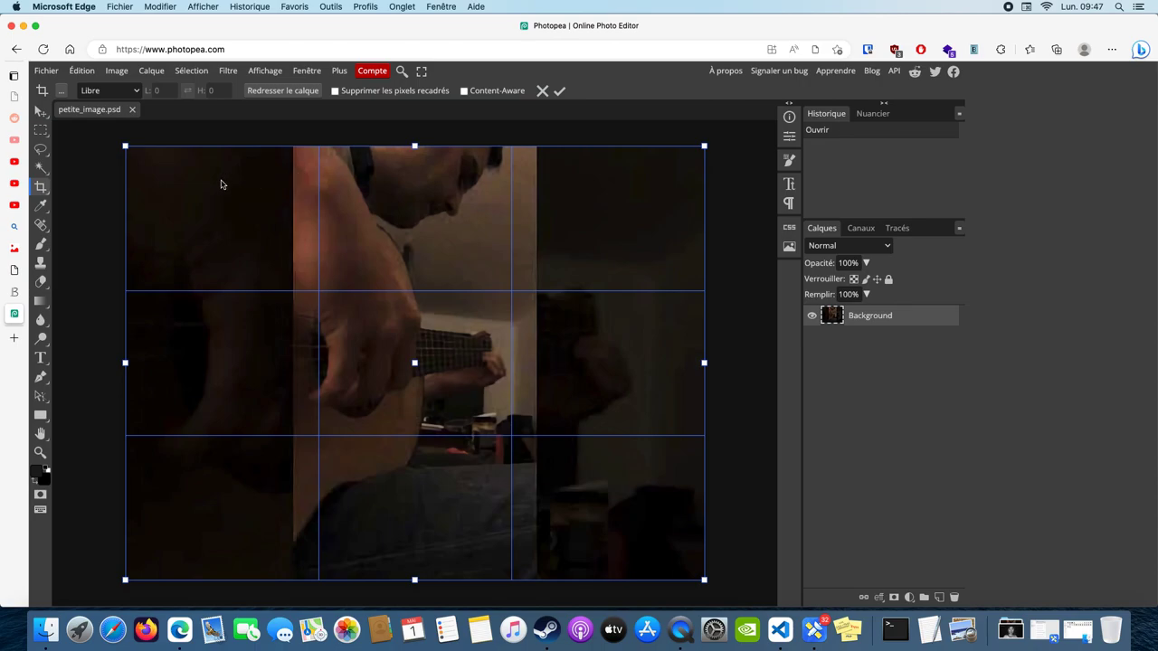
click(110, 91)
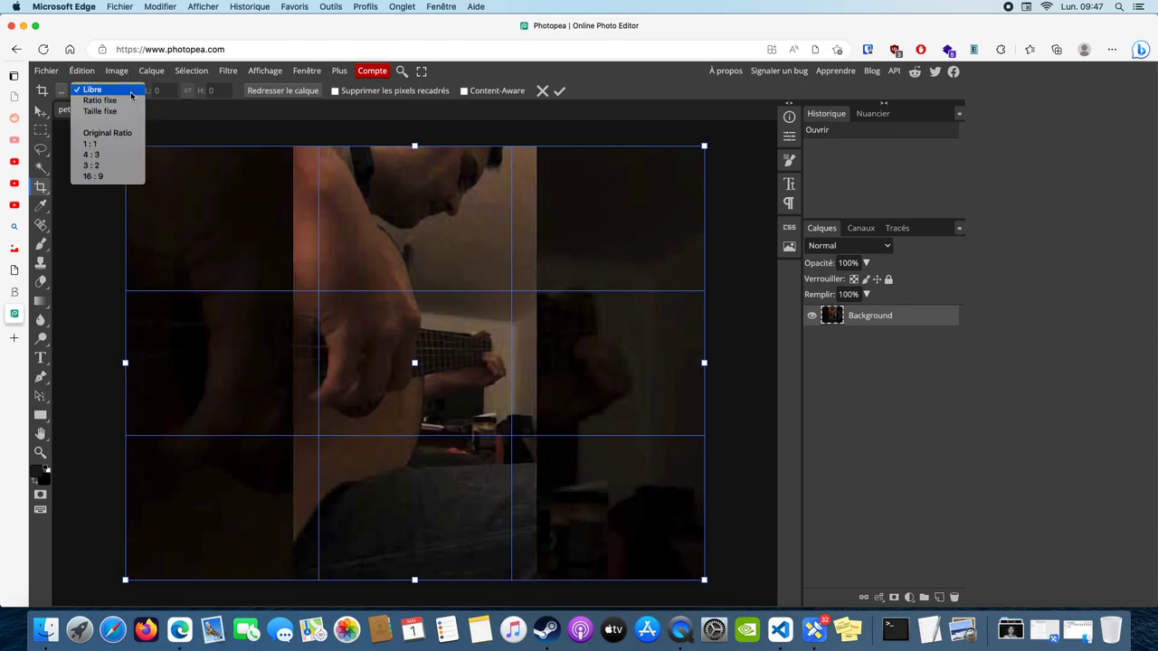
click(100, 111)
double_click(166, 91)
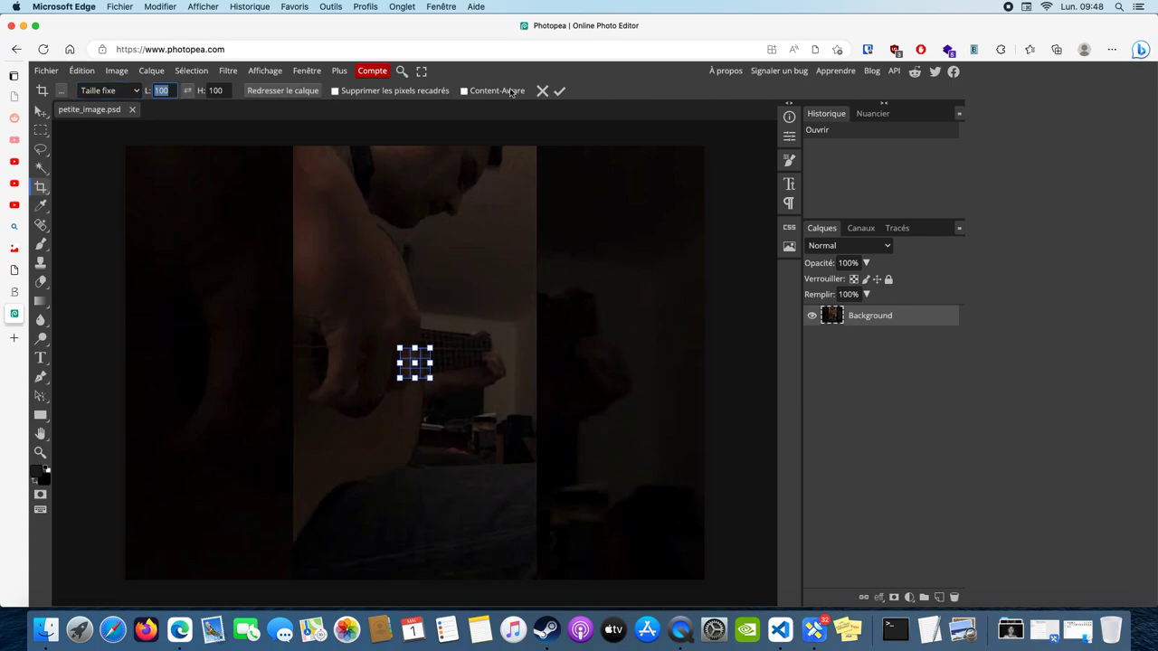
click(123, 93)
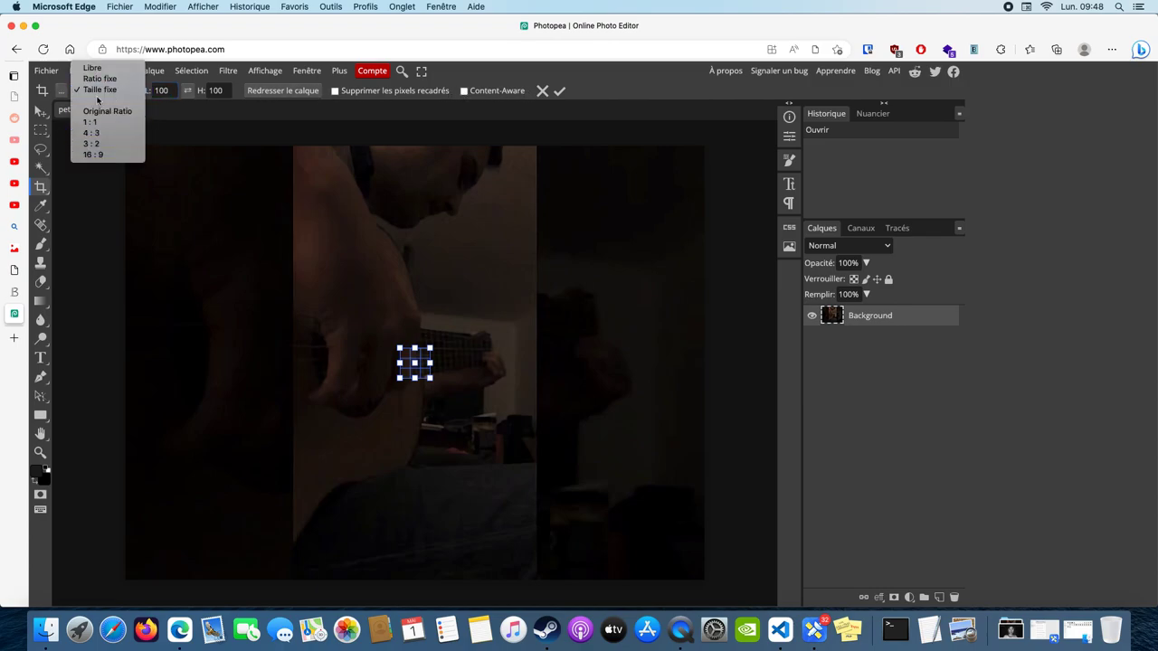
click(92, 68)
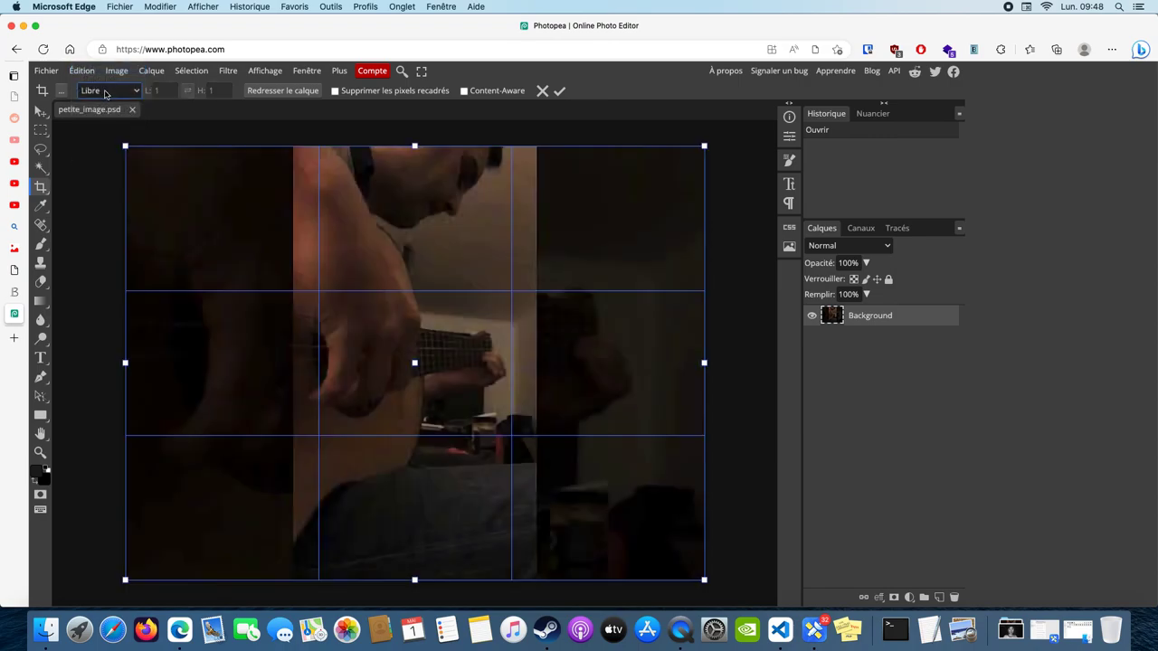
click(100, 90)
drag(125, 145, 170, 165)
- Set the crop to fixed size (Taille fixe) with a width of 1280 and a height of 720
click(126, 90)
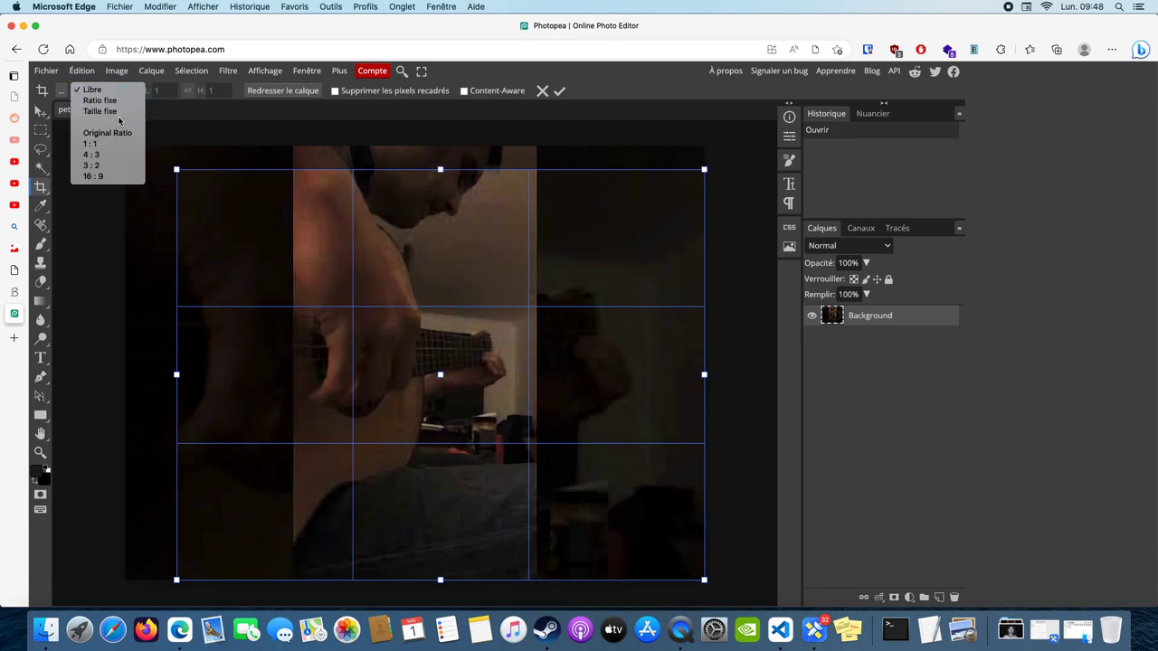
click(107, 111)
double_click(165, 90)
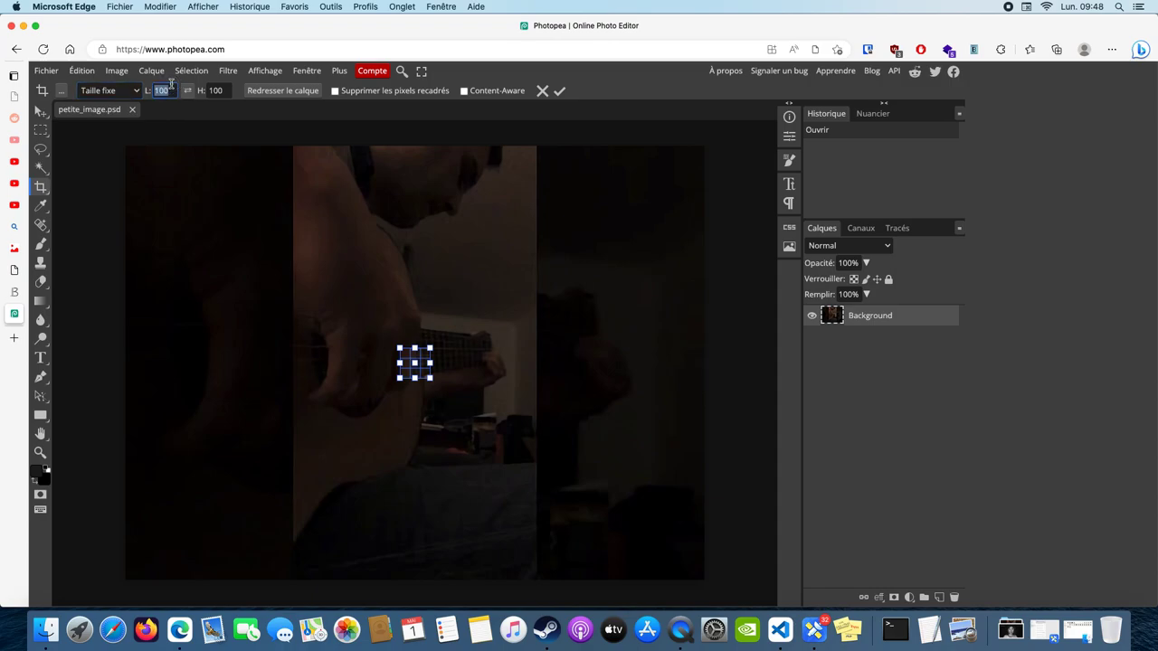
text(1280)
double_click(215, 90)
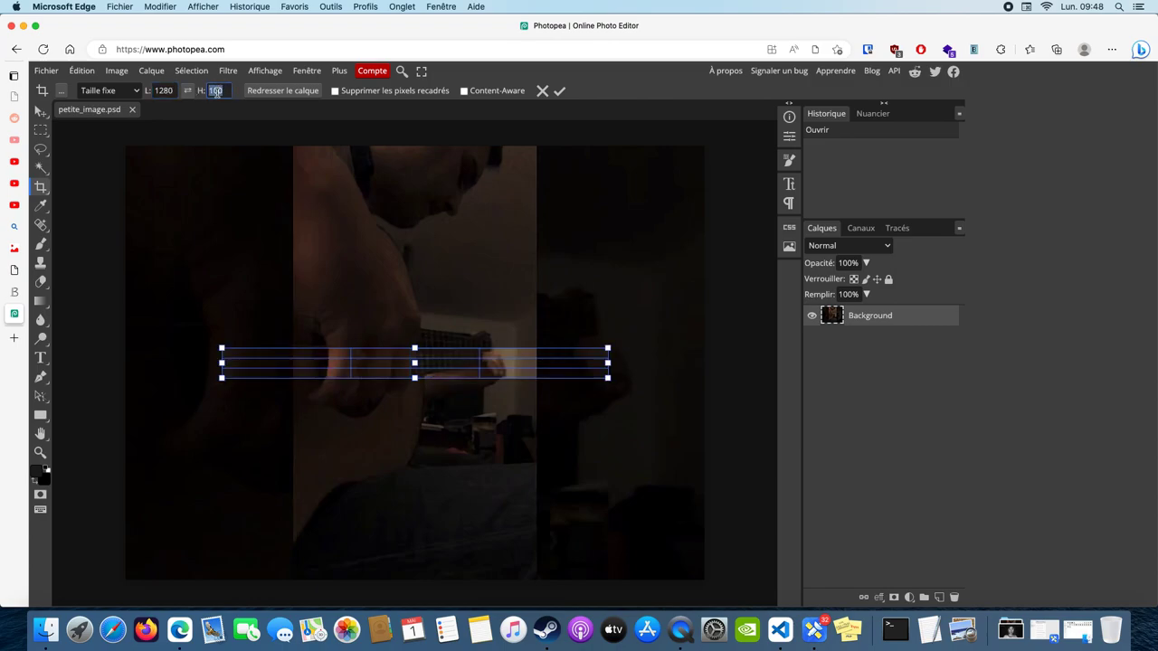
text(720)
key(Return)
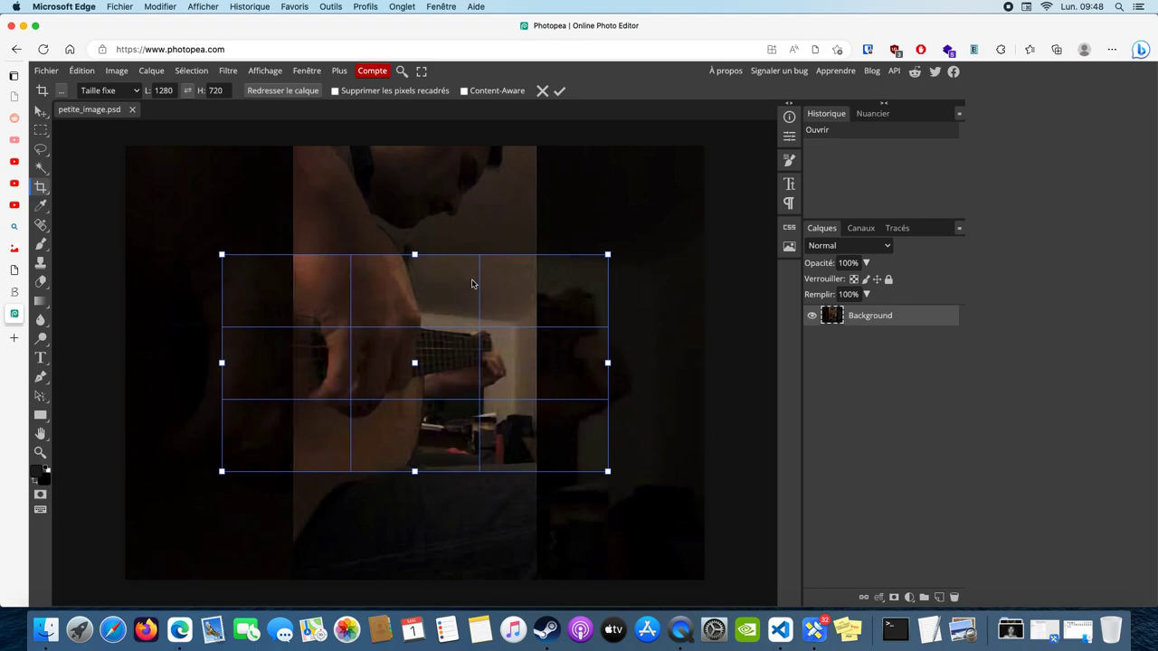
- Enlarge the crop frame to almost the full image width and move it up over the guitarist's face and hands
drag(606, 472, 697, 564)
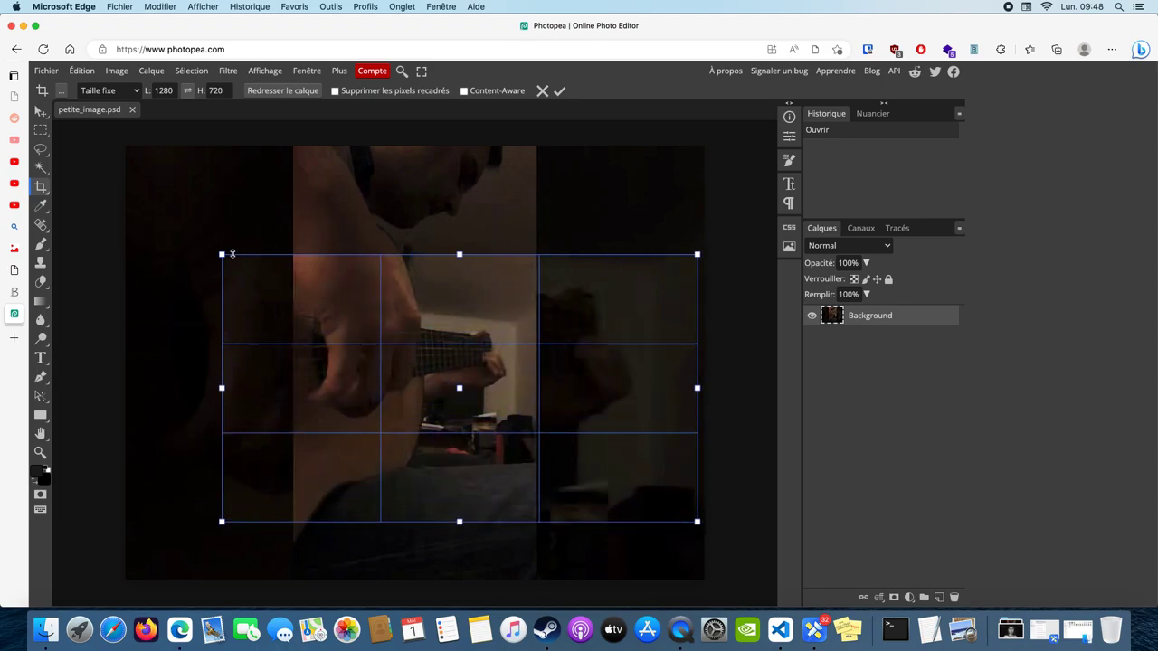
drag(221, 255, 133, 186)
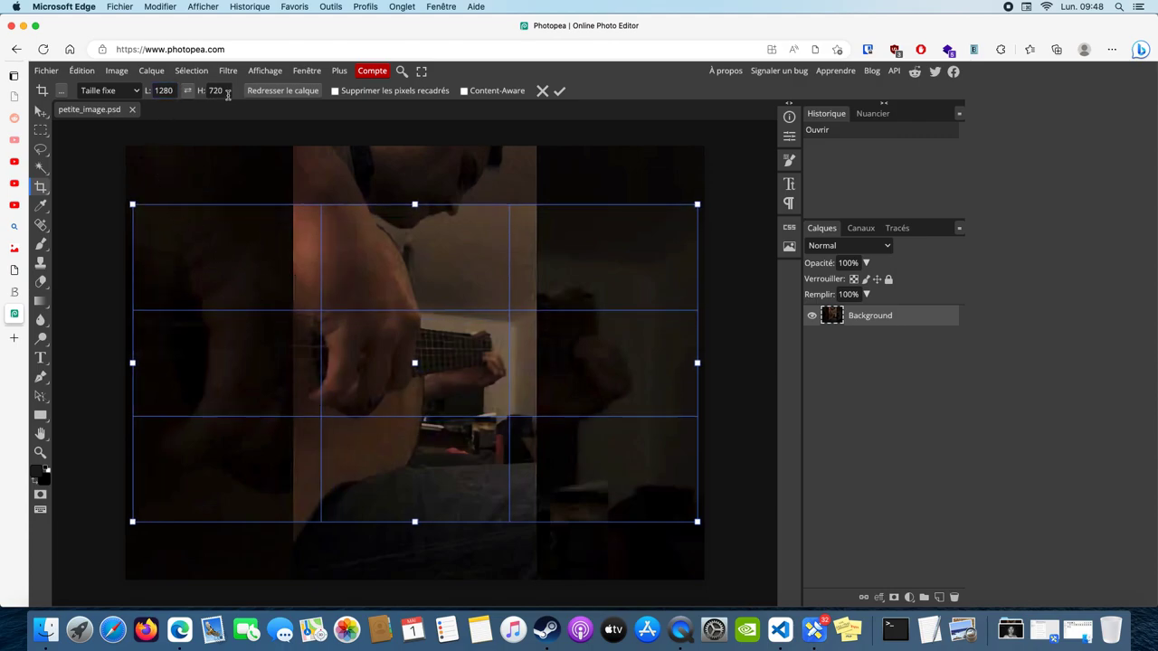
drag(133, 205, 231, 262)
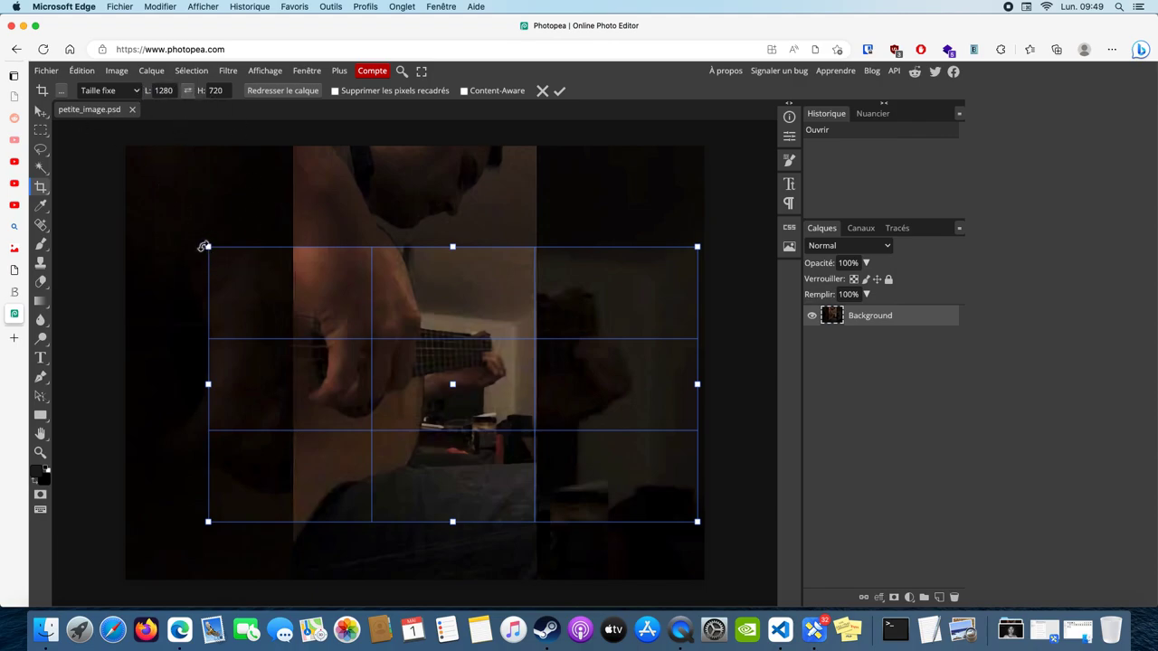
drag(206, 245, 159, 193)
drag(313, 262, 296, 199)
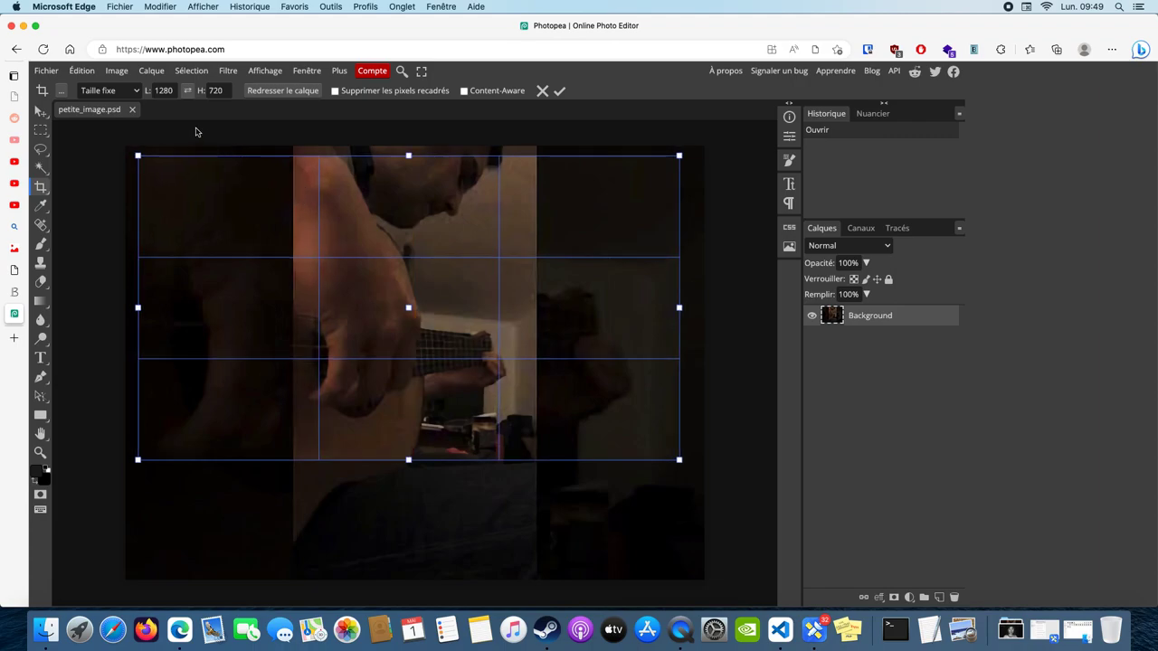
- Adjust the crop frame so it meets the image's upper edge and sits slightly further right, and apply the crop
click(168, 91)
click(210, 91)
drag(138, 155, 129, 150)
mouse_move(280, 238)
mouse_down()
mouse_move(290, 299)
mouse_move(291, 233)
mouse_move(302, 240)
mouse_up()
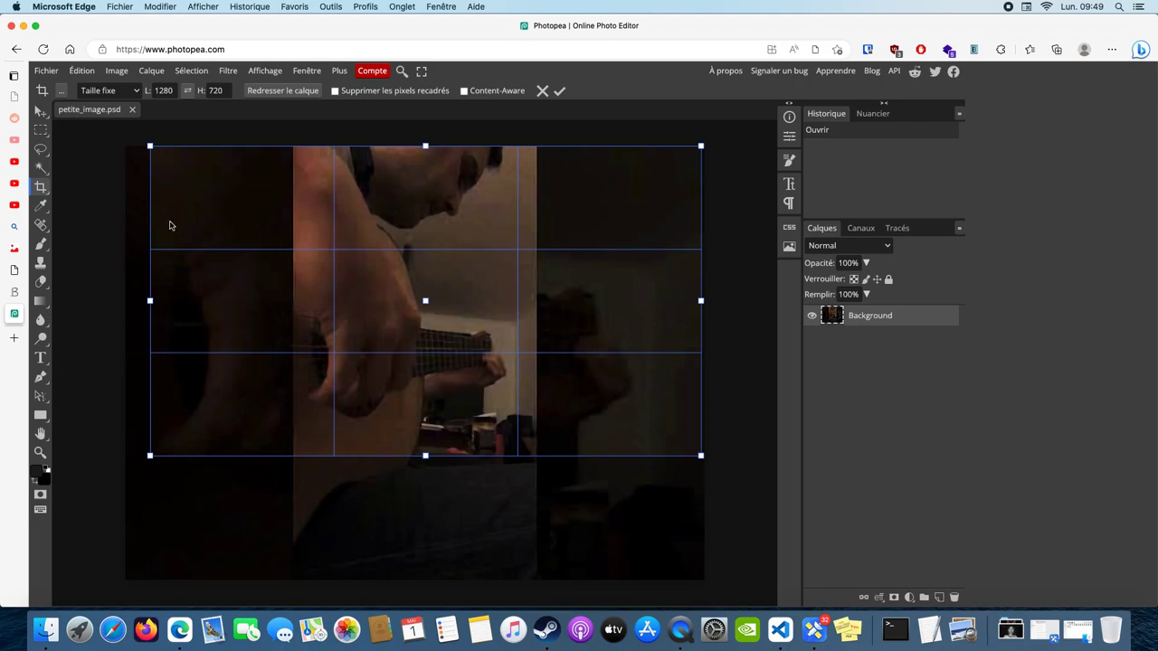
key(Return)
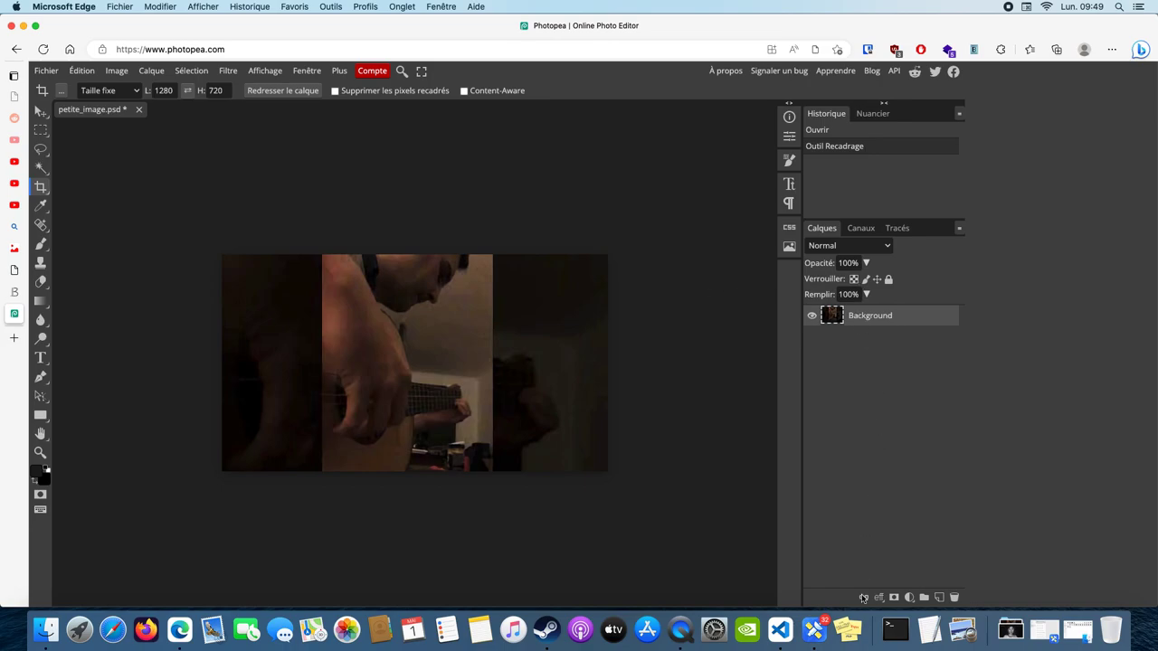
- Start a new text layer on the dark area at the left of the cropped image
click(41, 358)
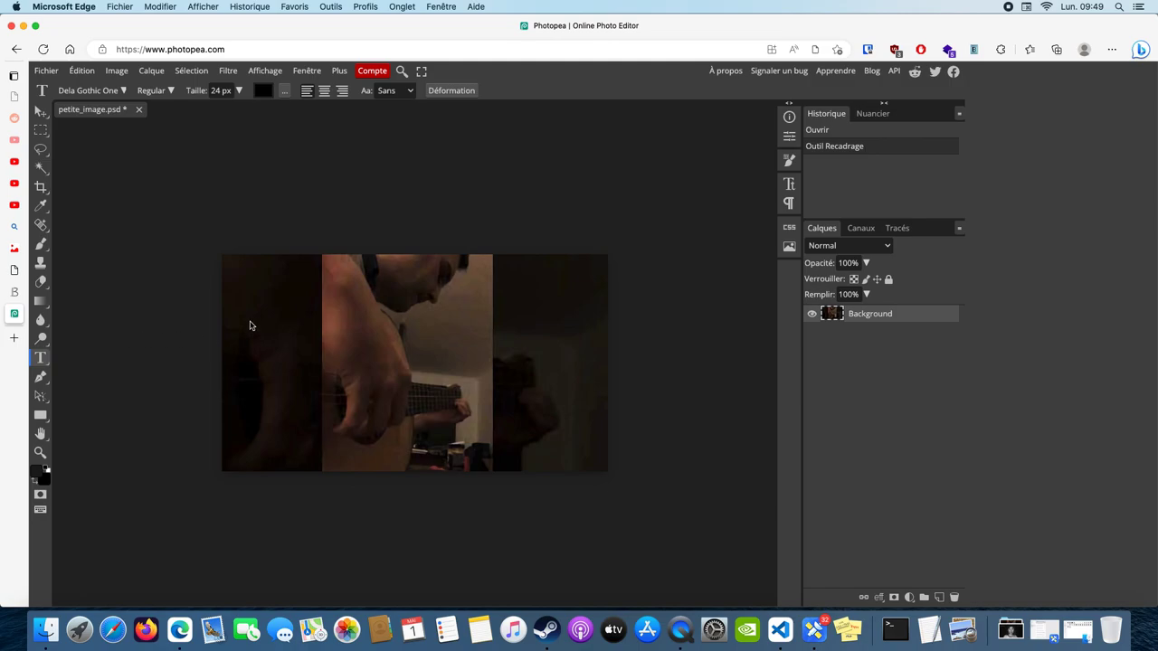
click(251, 326)
text(th)
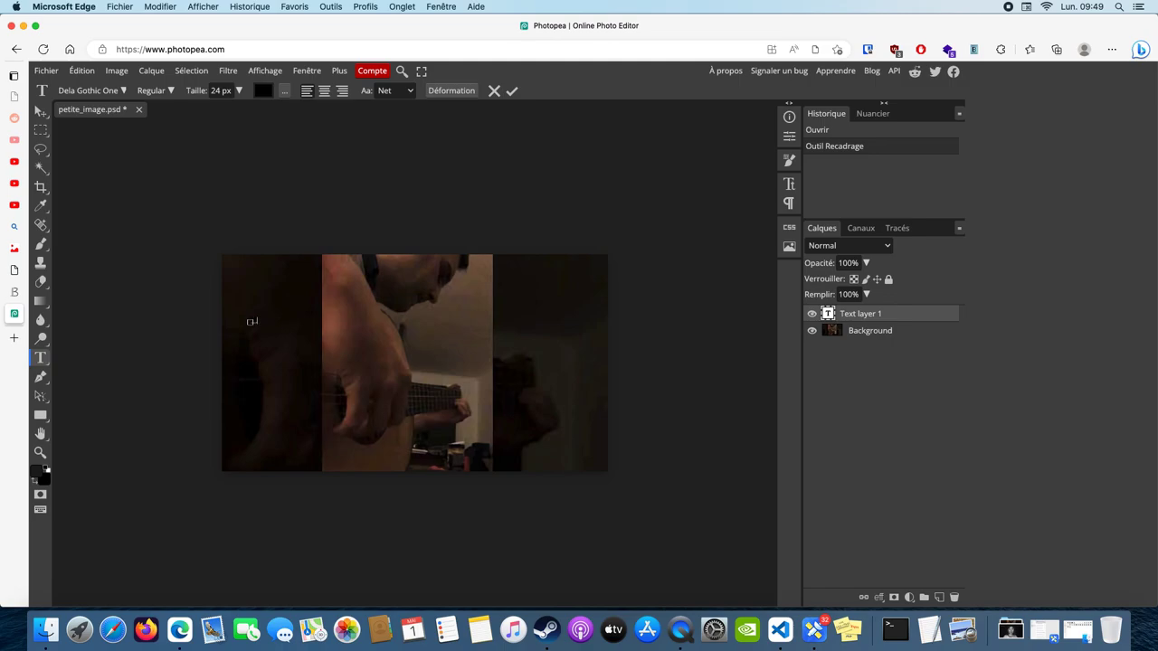
- Copy "Test sonore Valencia CG-195" from the video's title on the YouTube Studio details page
click(14, 204)
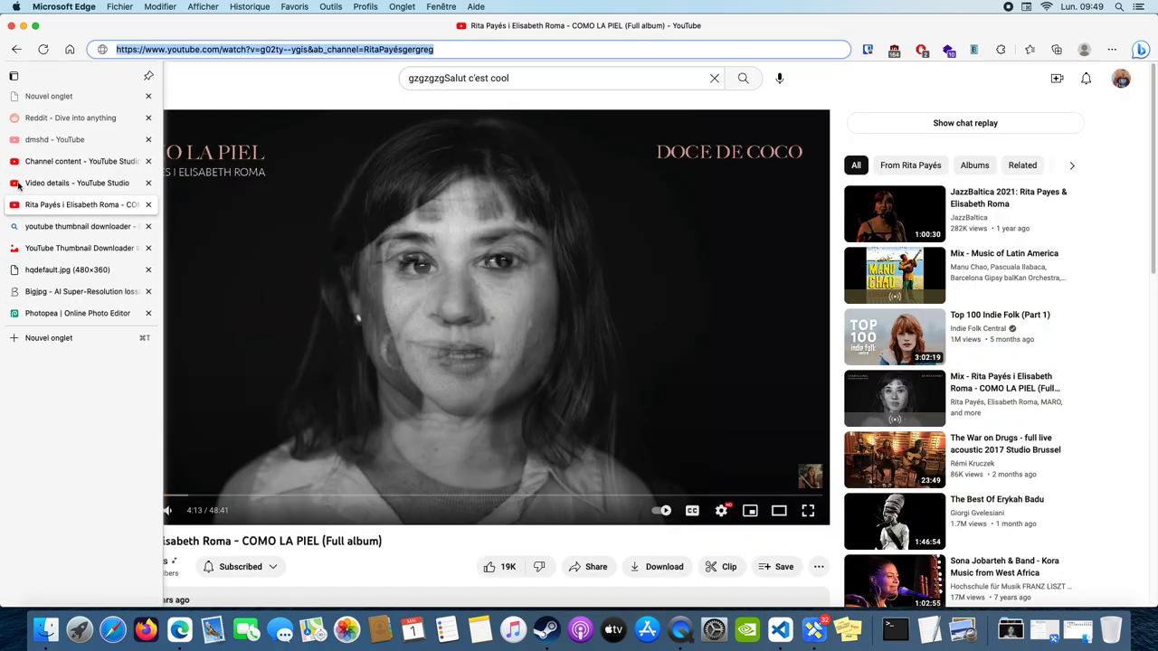
click(13, 167)
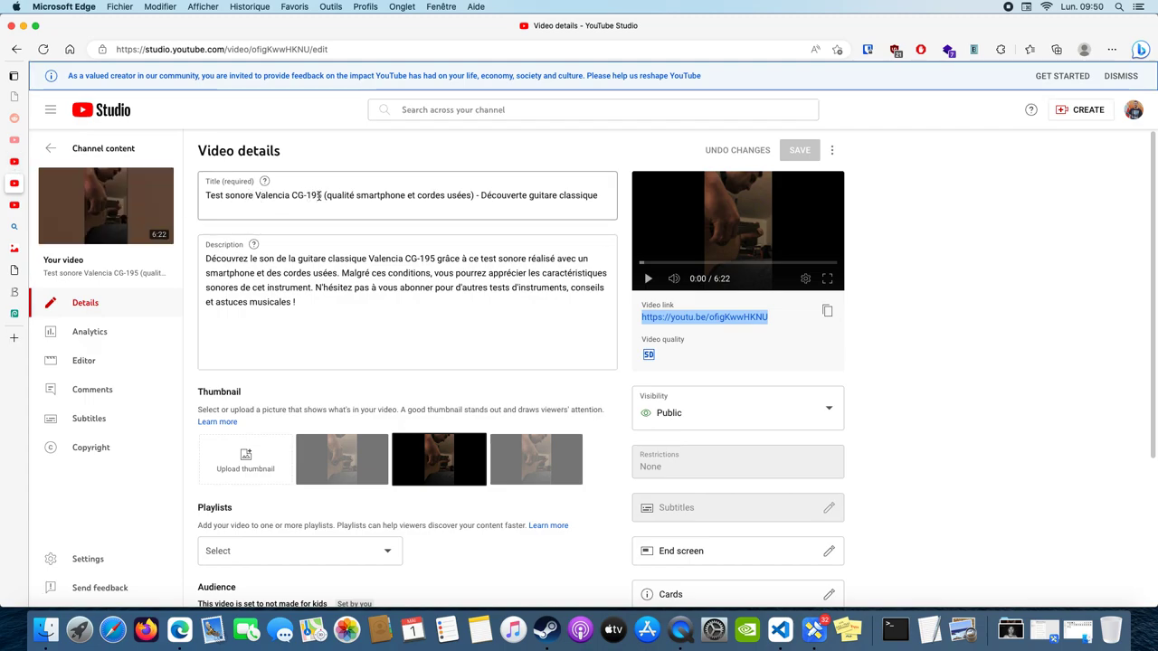
drag(321, 195, 203, 195)
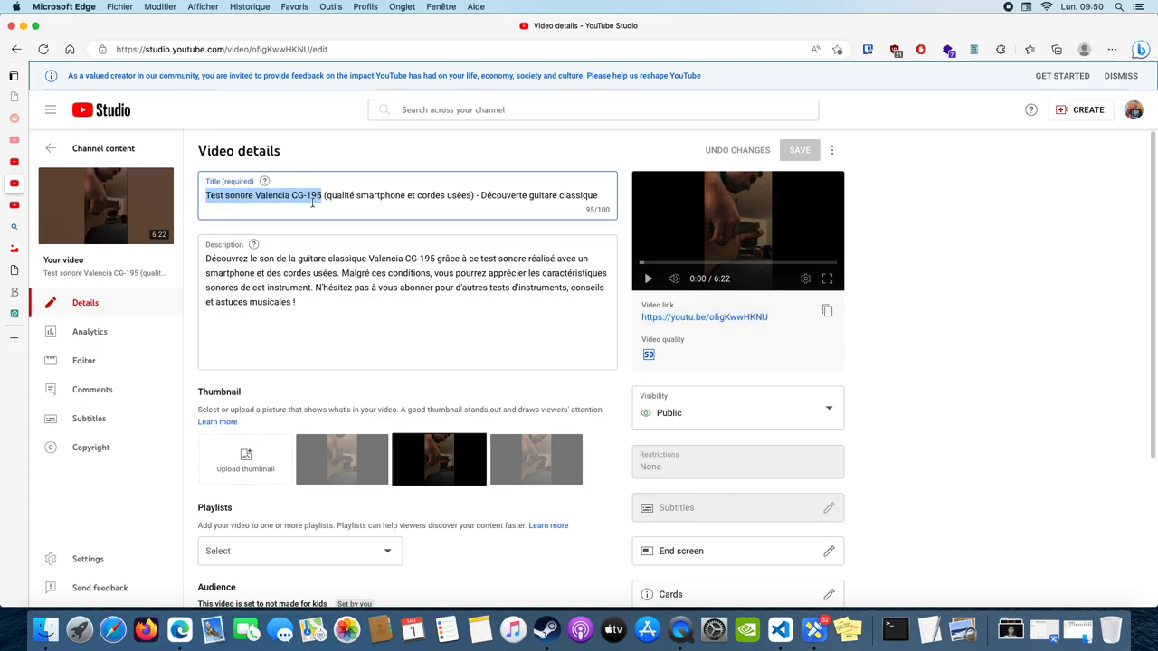
click(284, 196)
drag(319, 194, 206, 191)
right_click(206, 191)
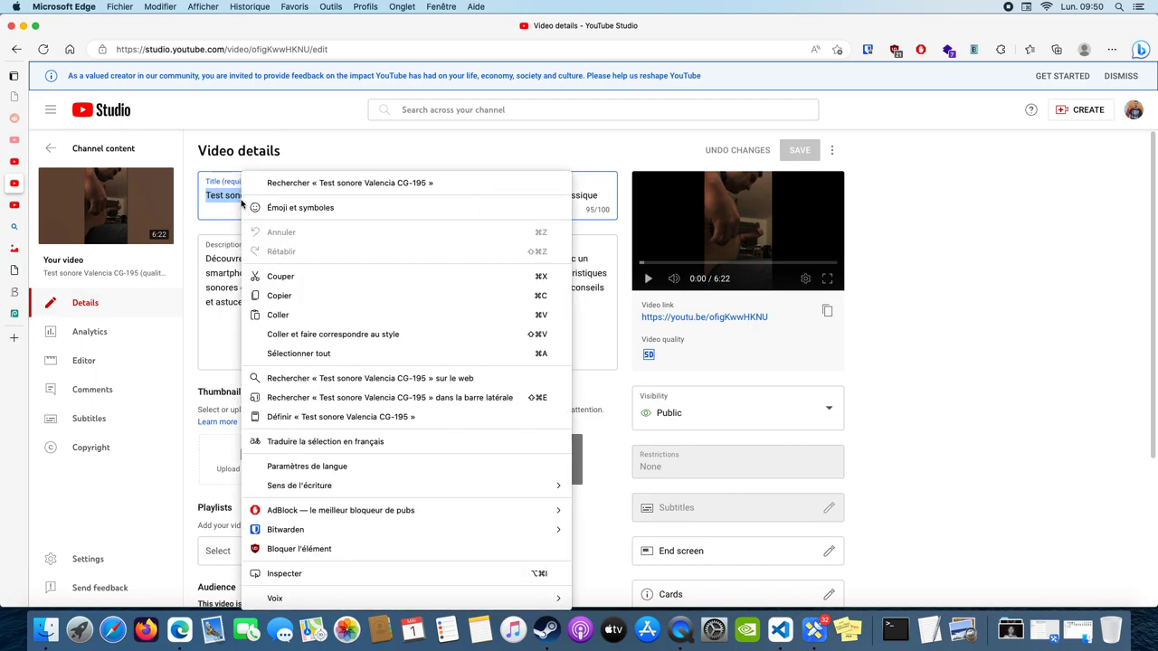
click(271, 295)
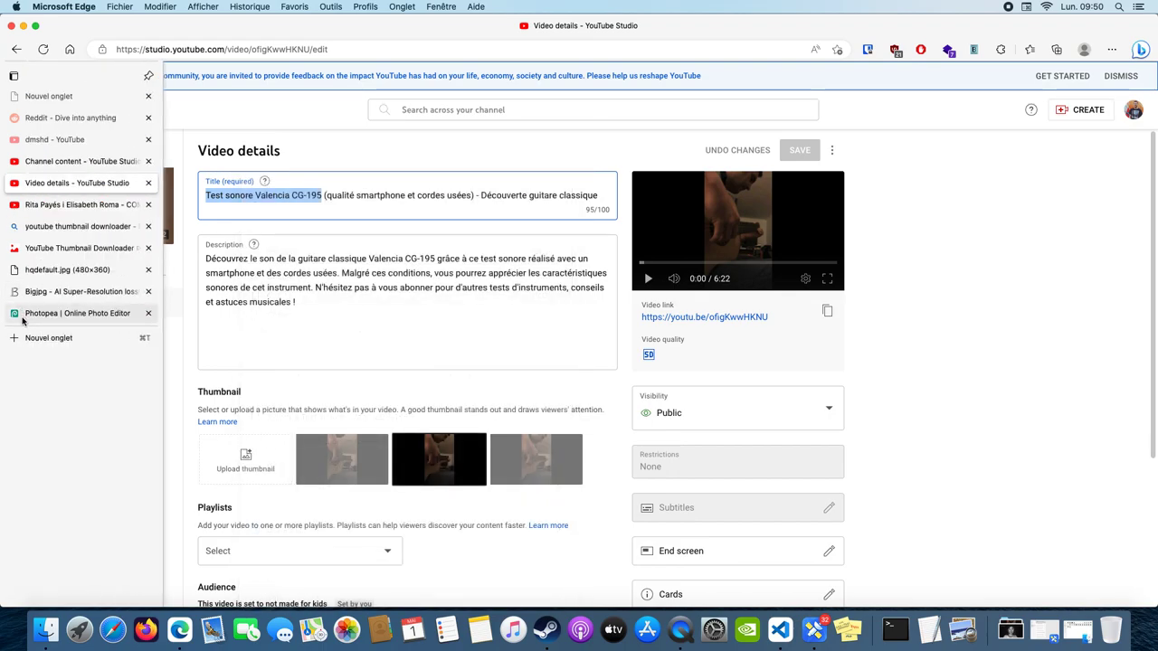
- Switch back to Photopea, paste "Test sonore Valencia CG-195" into the new text layer and select all of its text
click(24, 315)
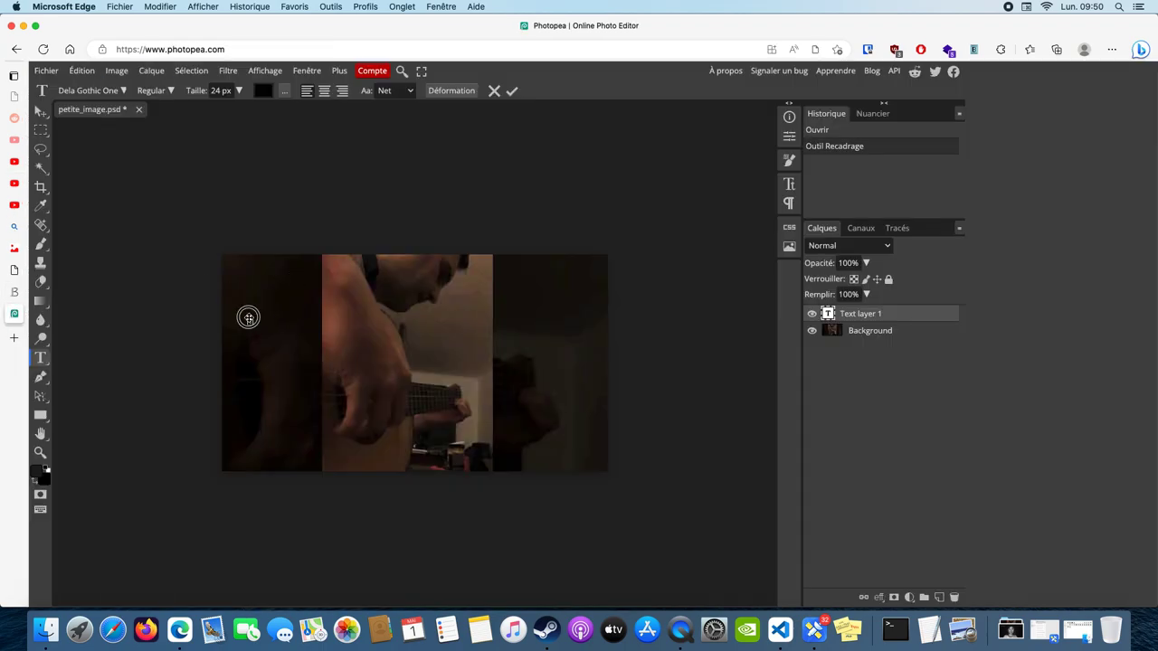
key(cmd+v)
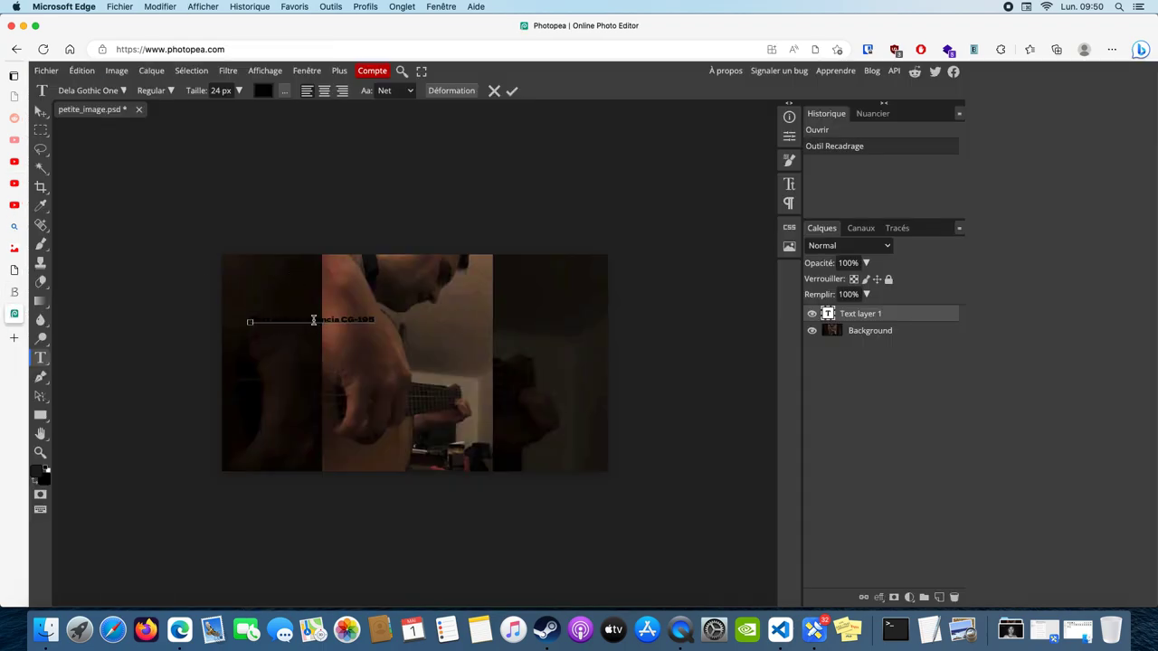
key(super+a)
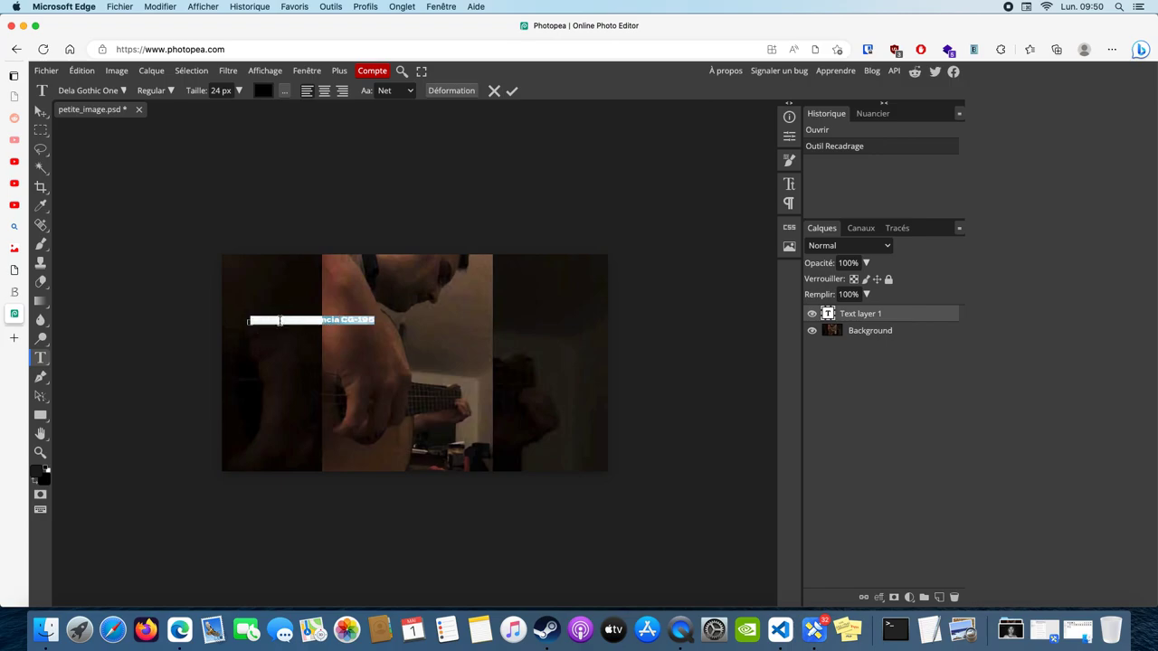
- Set the color of the selected title text to white (ffffff)
click(263, 93)
click(400, 162)
click(262, 90)
click(154, 208)
click(129, 180)
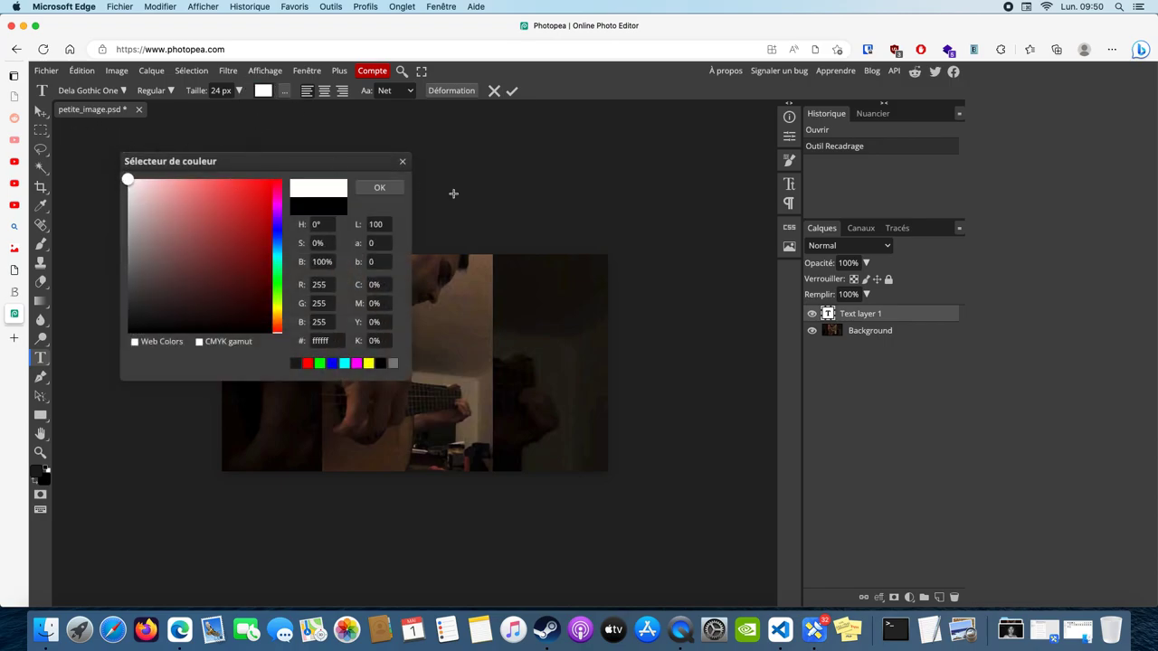
click(379, 188)
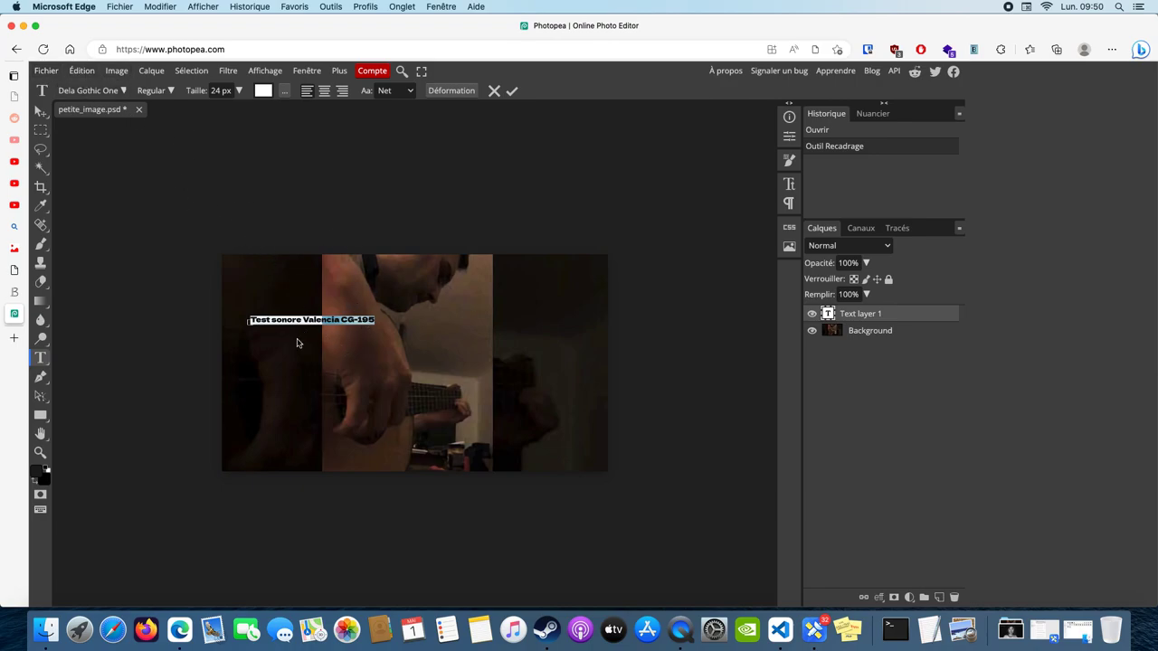
- Enlarge the title text with Free Transform to about 1141 px wide, reaching nearly to the image's right edge
click(86, 73)
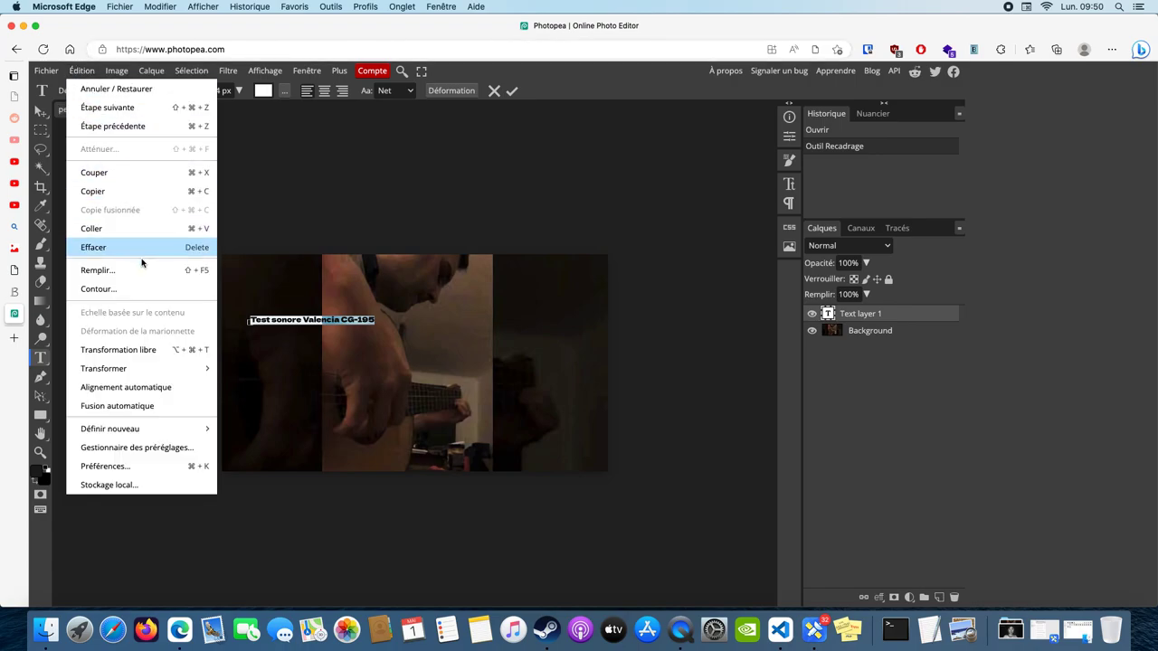
mouse_move(144, 368)
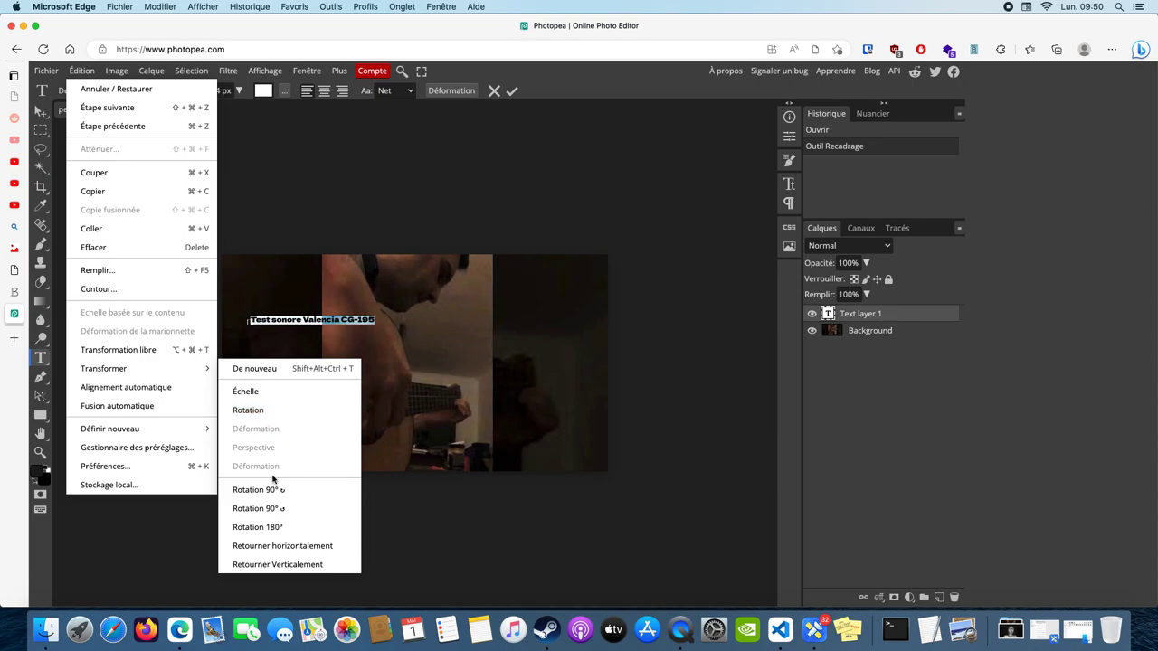
click(149, 358)
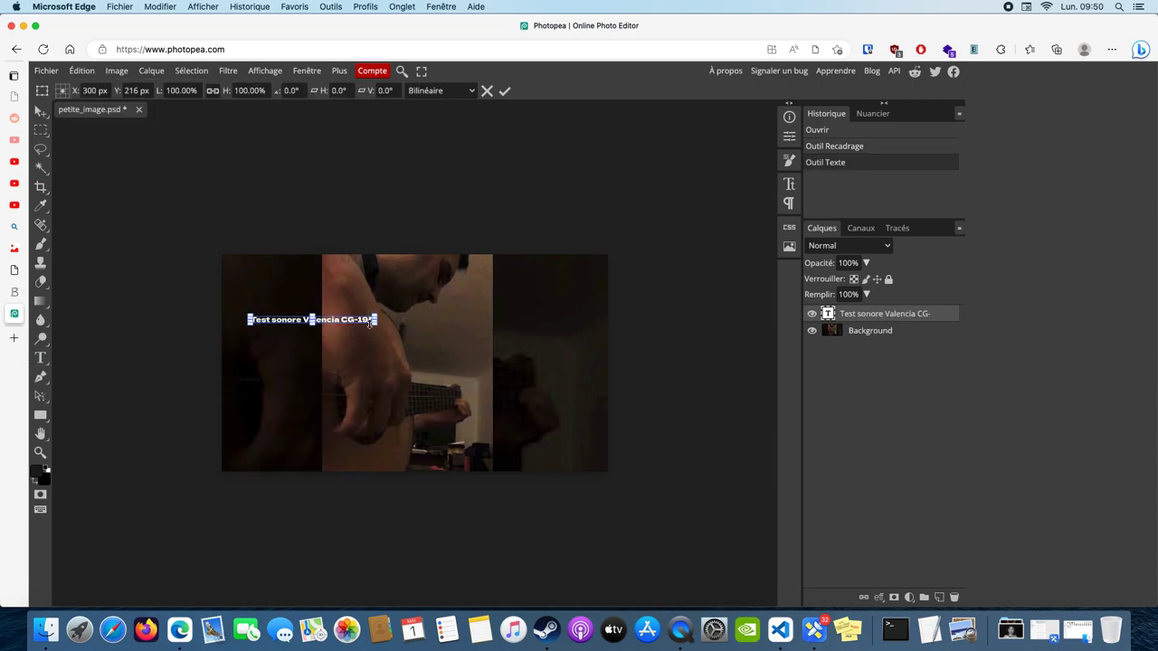
drag(373, 322, 597, 391)
key(Return)
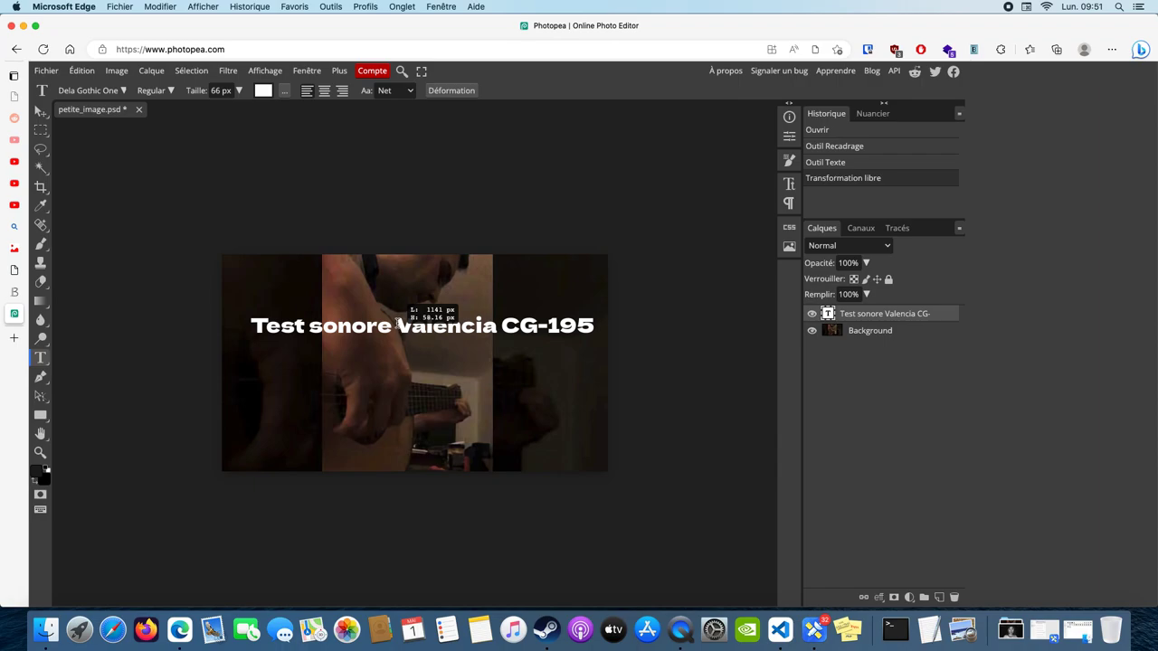
- Delete "Test sonore" and the space after it from the title, leaving "Valencia CG-195"
drag(399, 328, 240, 320)
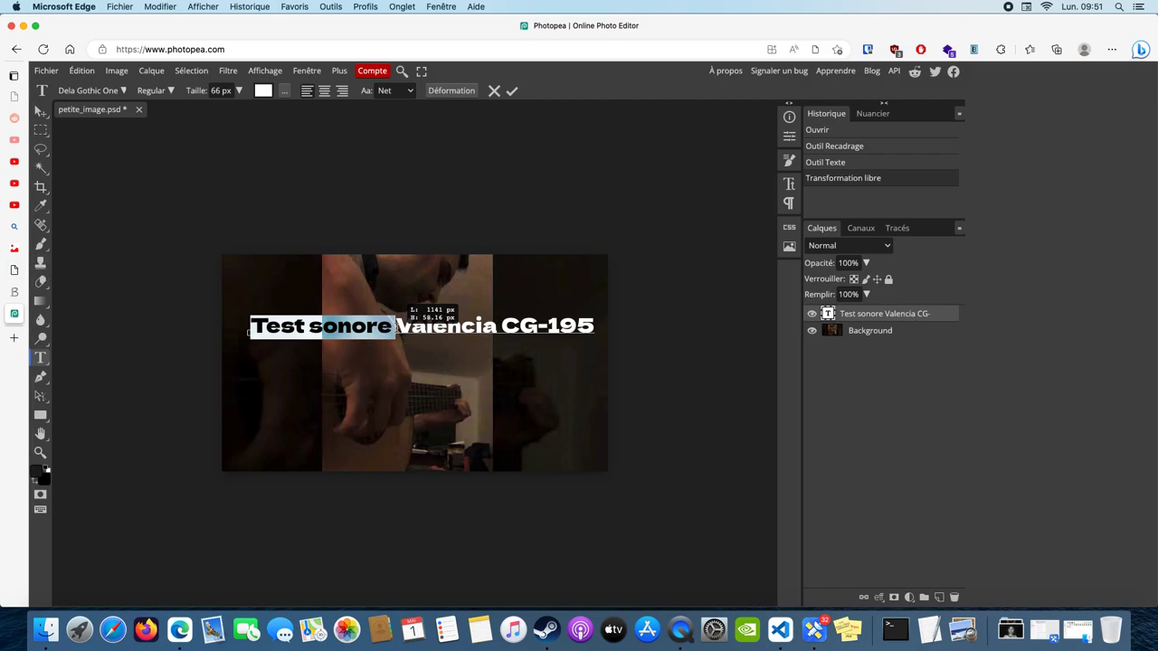
click(398, 327)
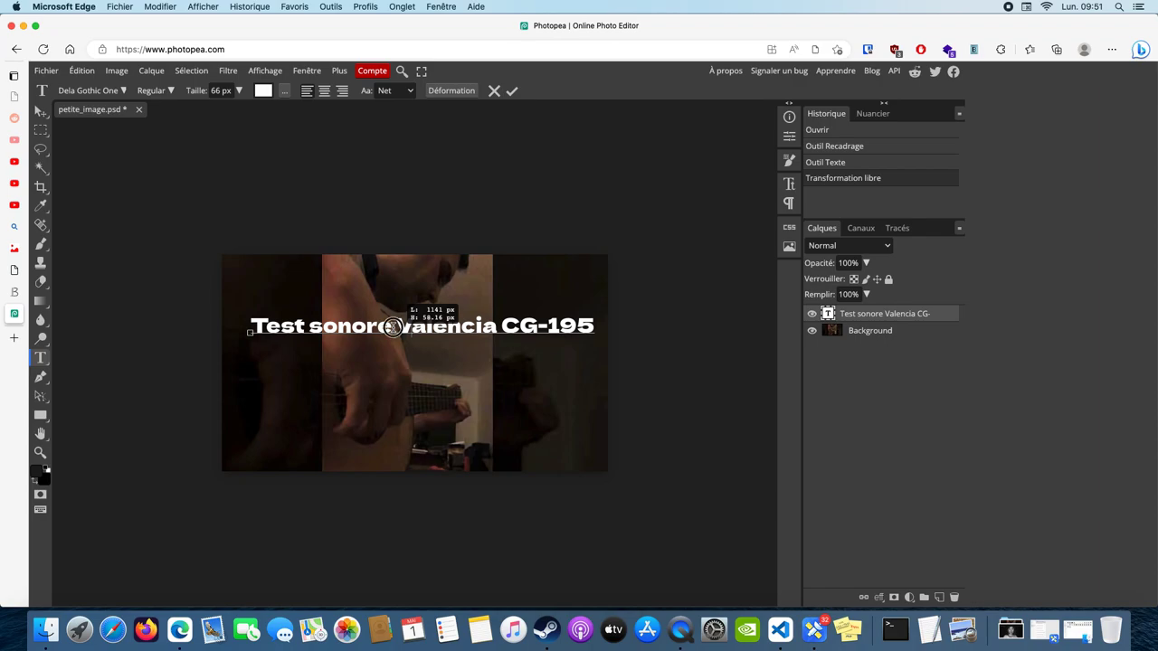
drag(392, 327, 220, 329)
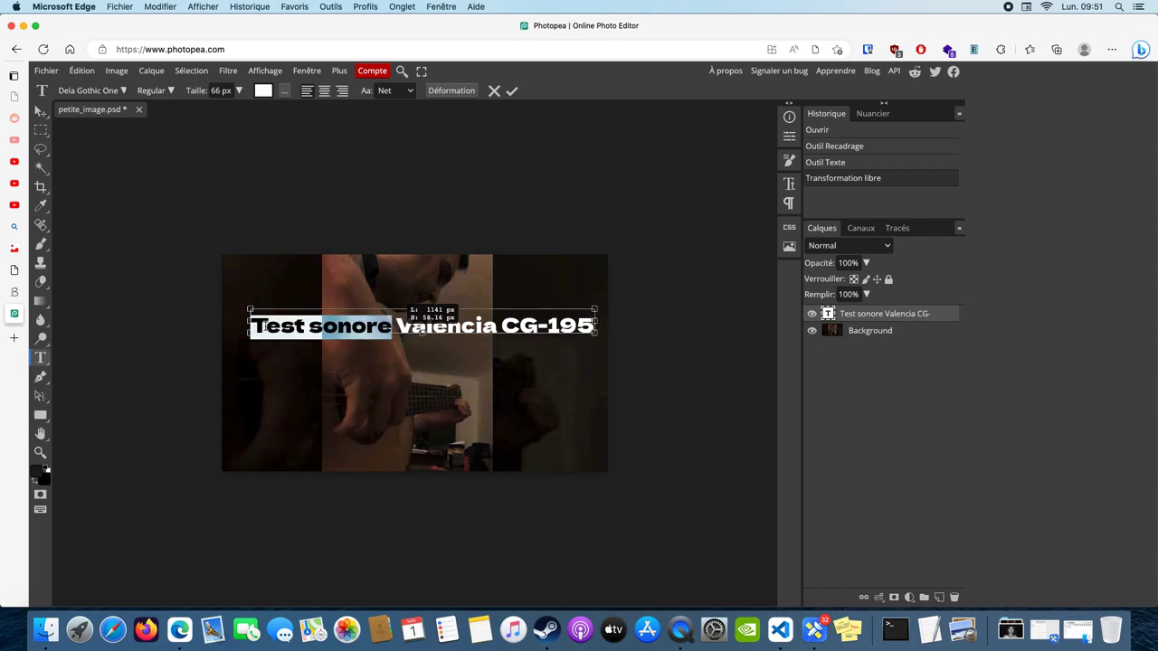
key(BackSpace)
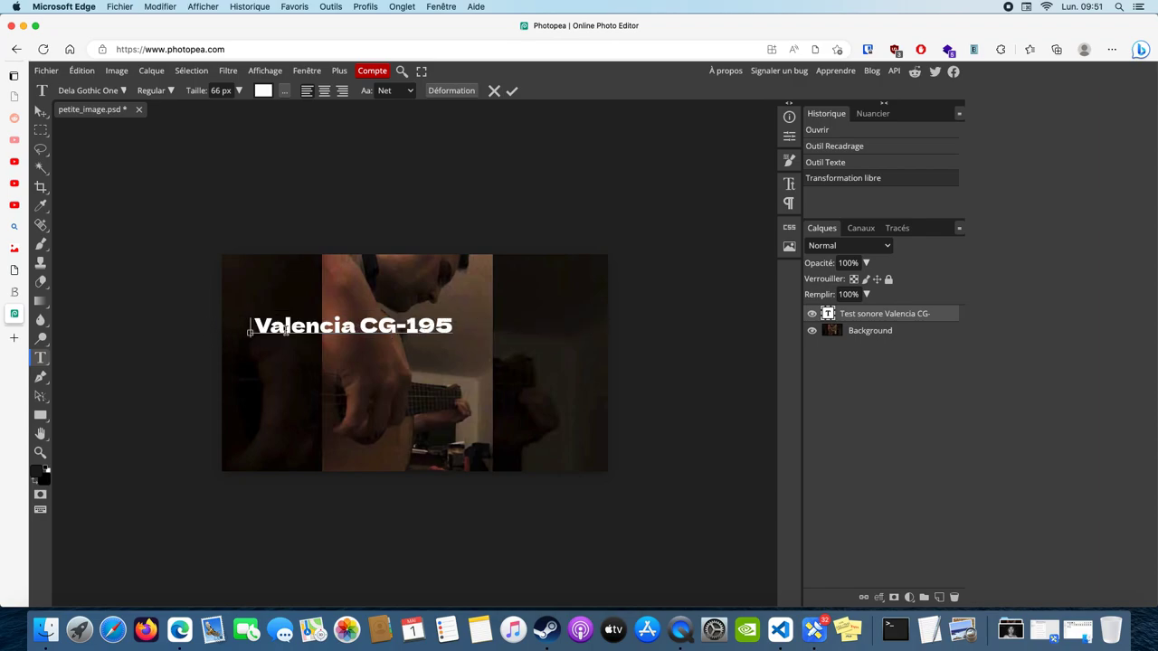
key(Delete)
- Scale the "Valencia CG-195" text to about 180% with Free Transform and centre it near the image's lower edge
click(39, 109)
click(86, 70)
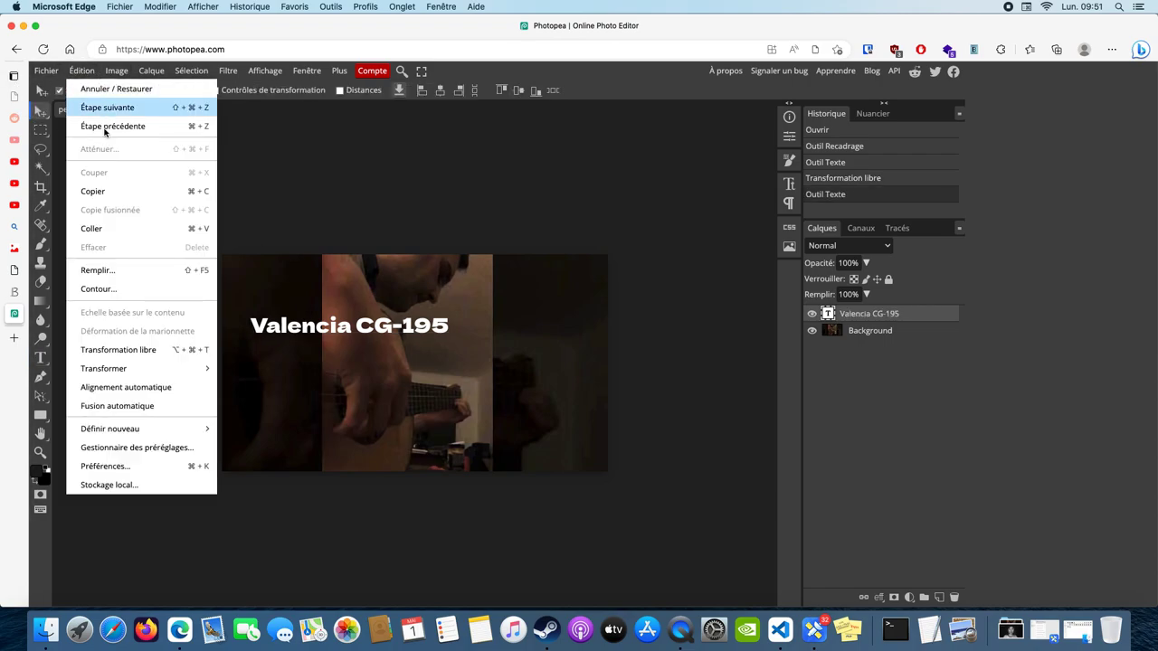
click(148, 351)
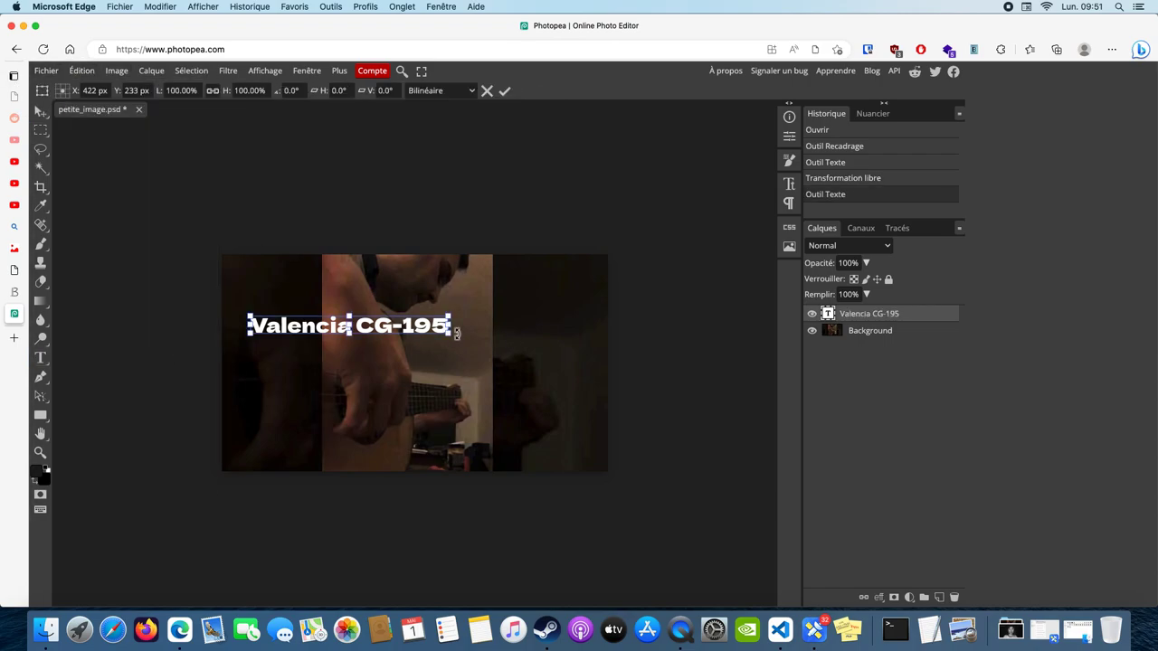
drag(454, 334, 572, 371)
drag(517, 336, 497, 315)
drag(584, 326, 594, 325)
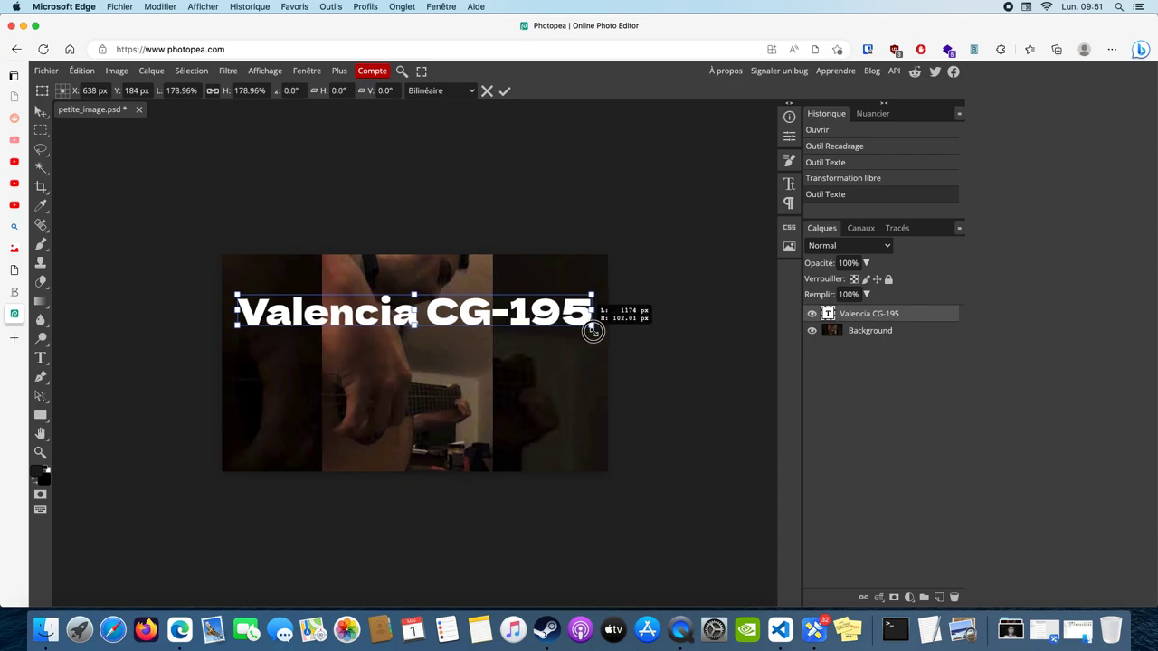
drag(517, 313, 531, 436)
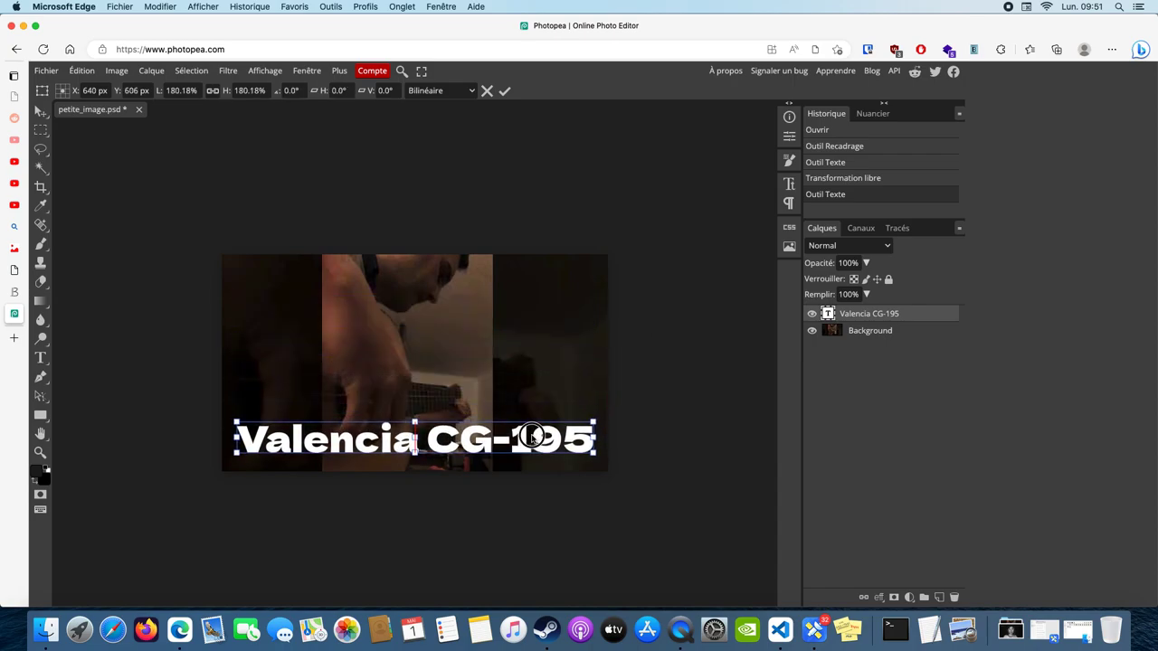
key(Return)
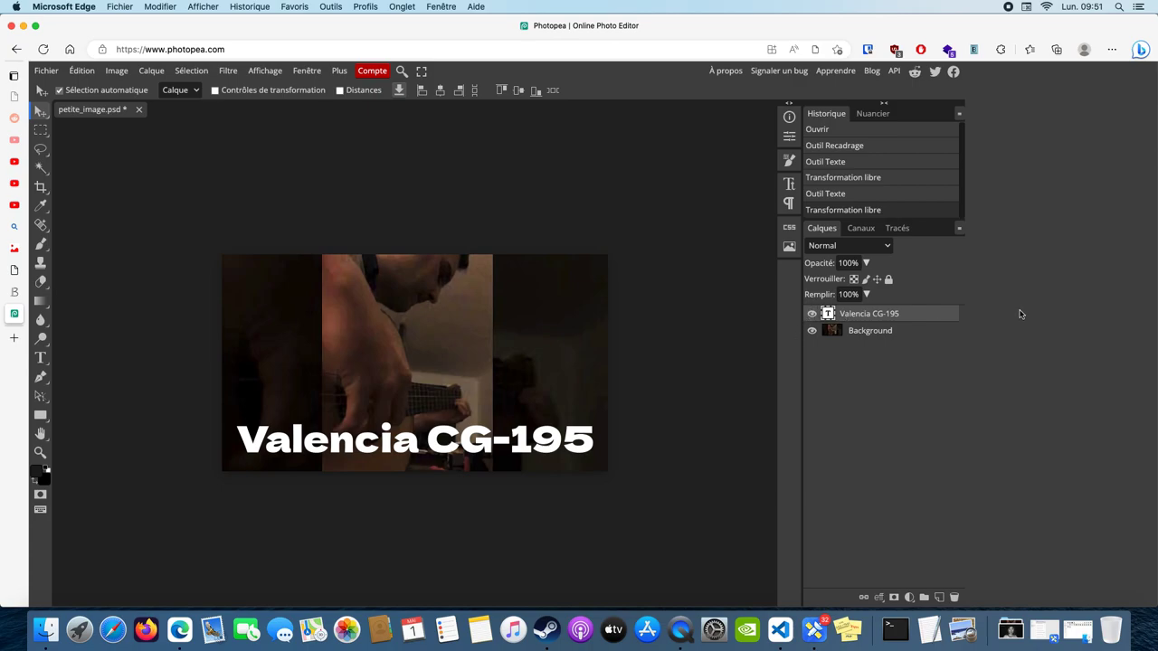
- Duplicate the "Valencia CG-195" text layer and move the copy directly above the original line
drag(860, 314, 938, 598)
click(887, 328)
click(898, 315)
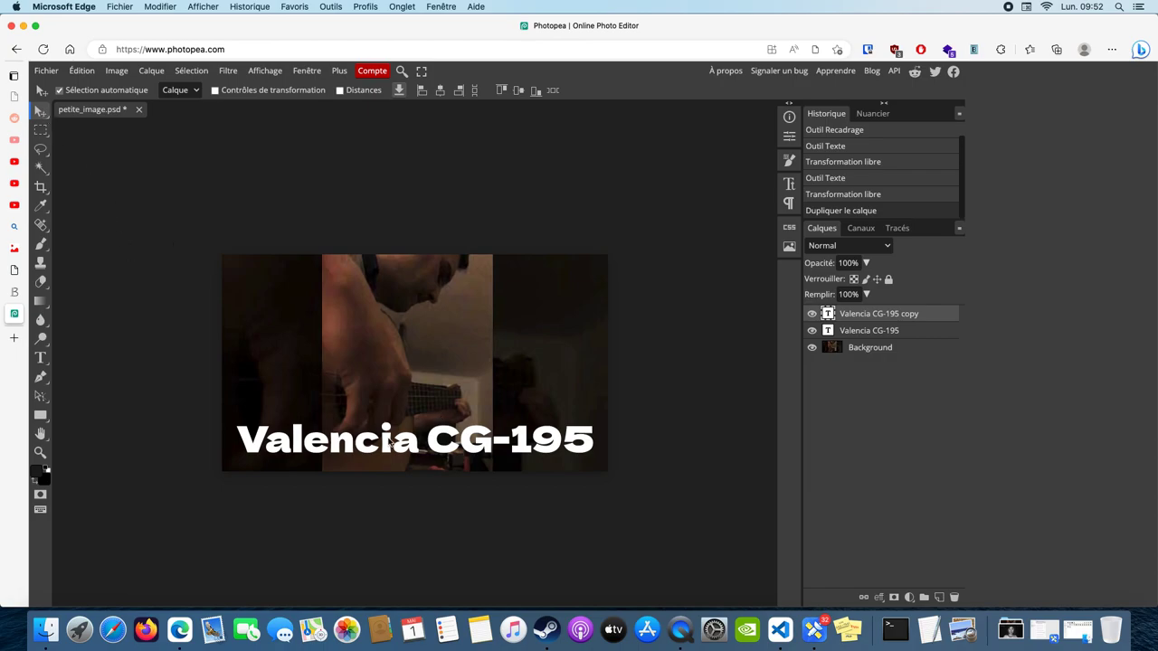
drag(377, 443, 389, 400)
- Replace the text of the duplicated layer with "SOUND SAMPLE"
key(t)
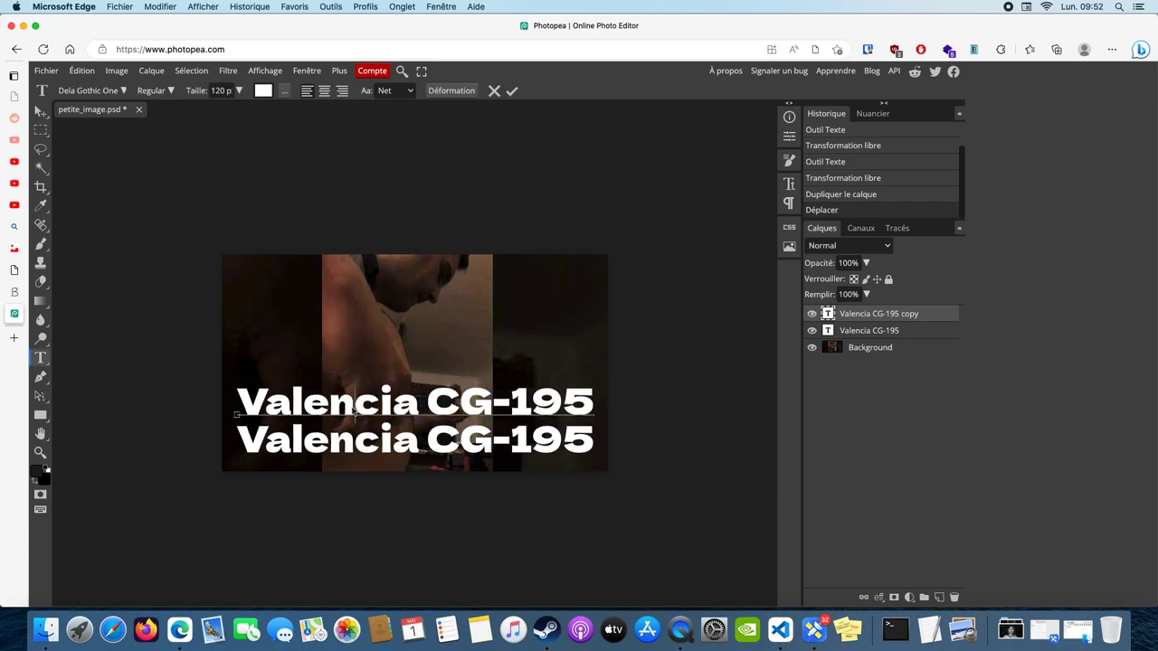
key(super+a)
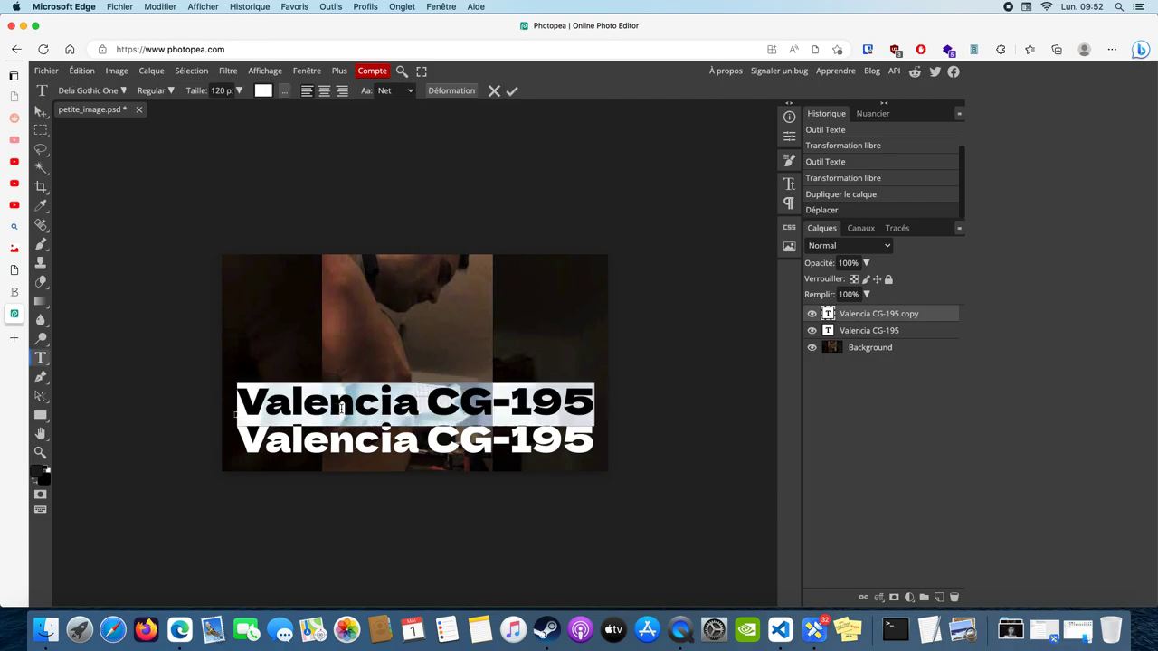
key(BackSpace)
text(SOUND)
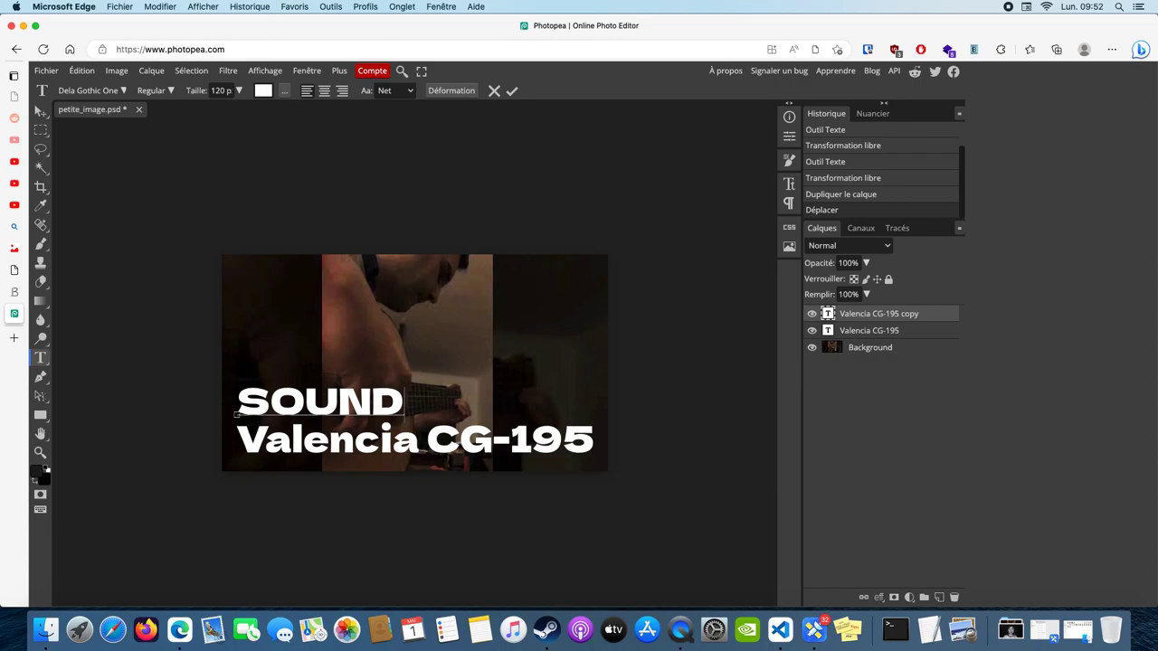
text( SAMPLE)
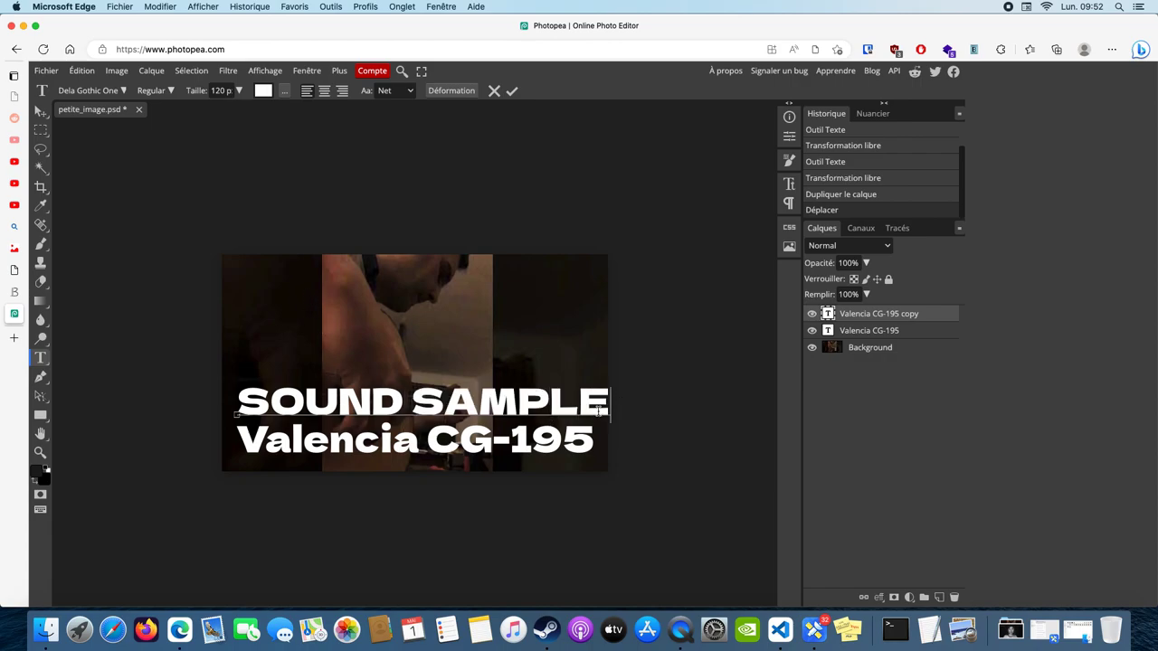
- Scale the "SOUND SAMPLE" text down to about 95% with Free Transform so it matches the width of the line below
click(82, 70)
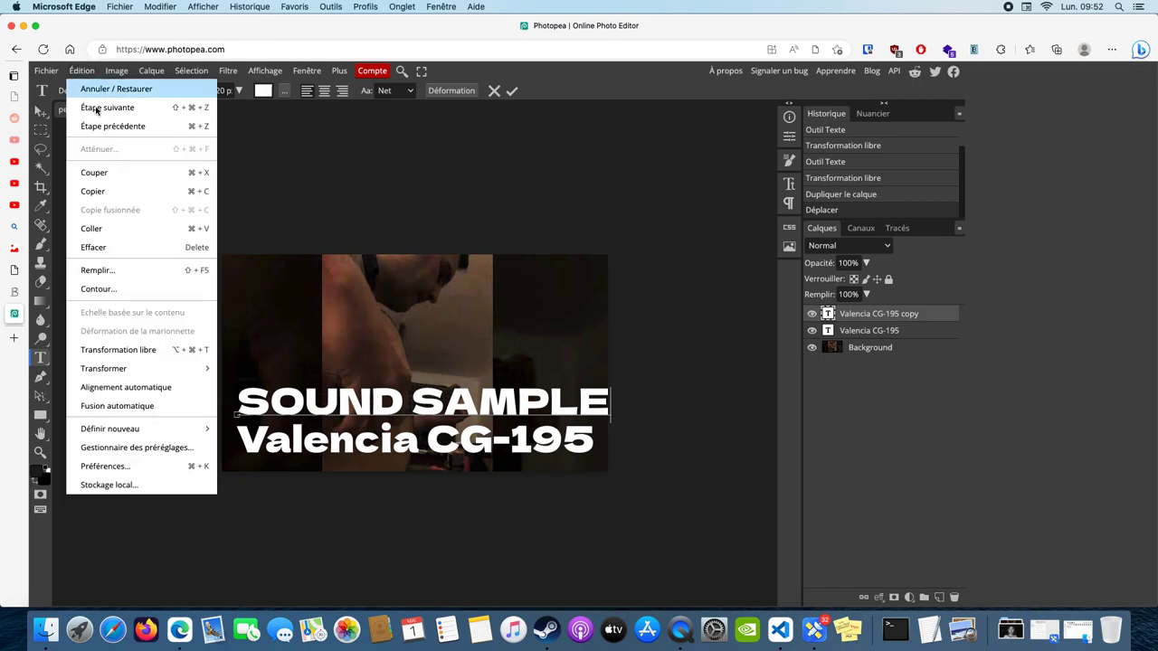
click(143, 350)
drag(608, 414, 589, 414)
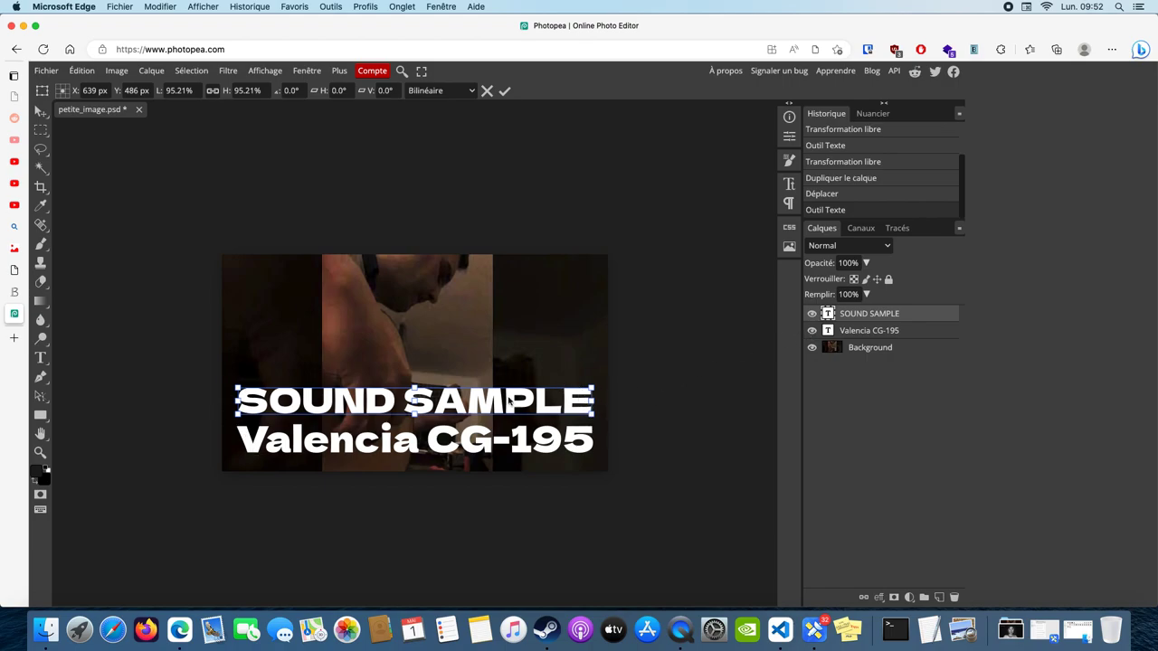
key(Return)
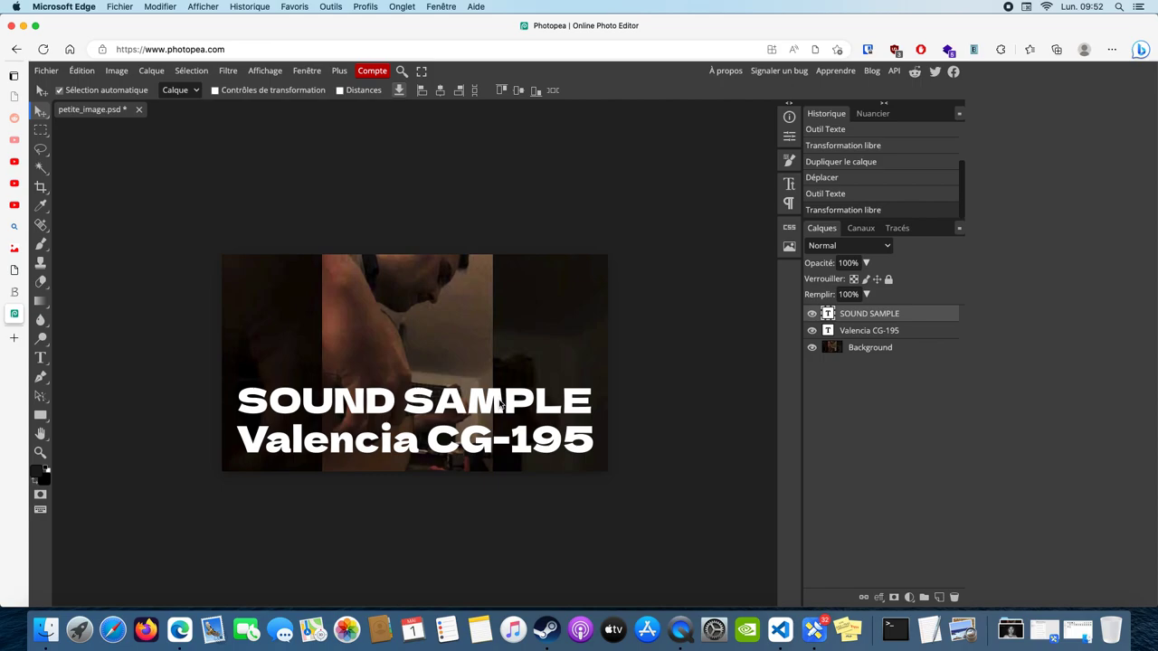
- Move the "Valencia CG-195" text straight up so it sits above the "SOUND SAMPLE" line
click(850, 331)
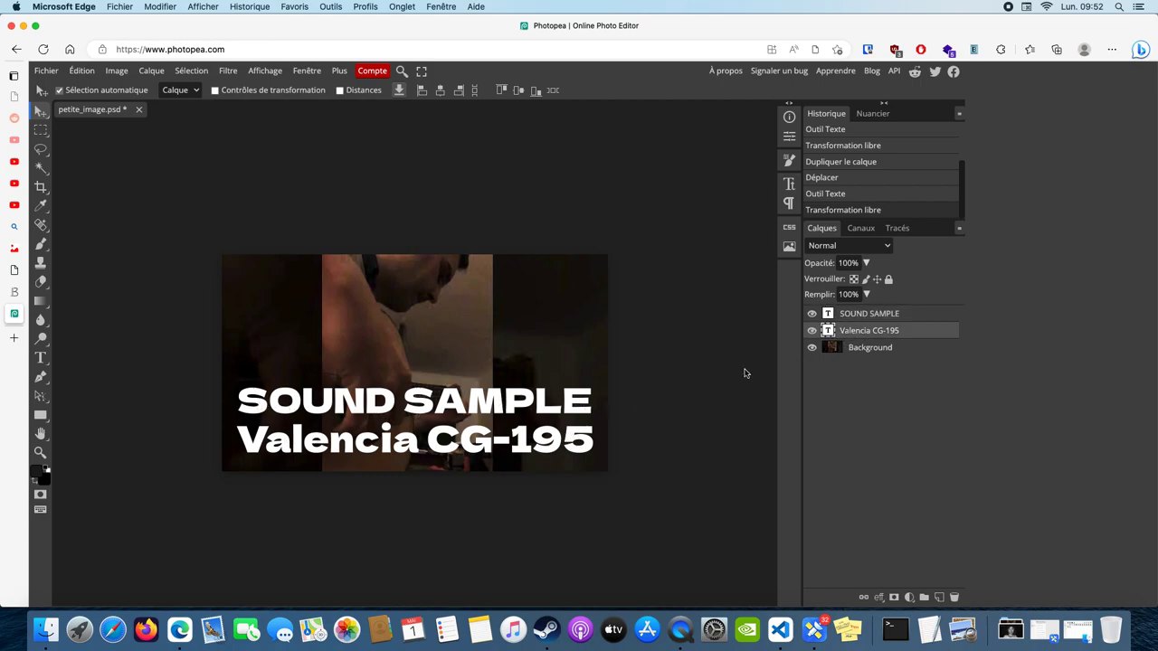
key(Down)
key(Down)
key(Down)
drag(478, 443, 485, 365)
- Space the two lines by raising "Valencia CG-195" to the upper middle of the image and placing "SOUND SAMPLE" just beneath it
click(859, 316)
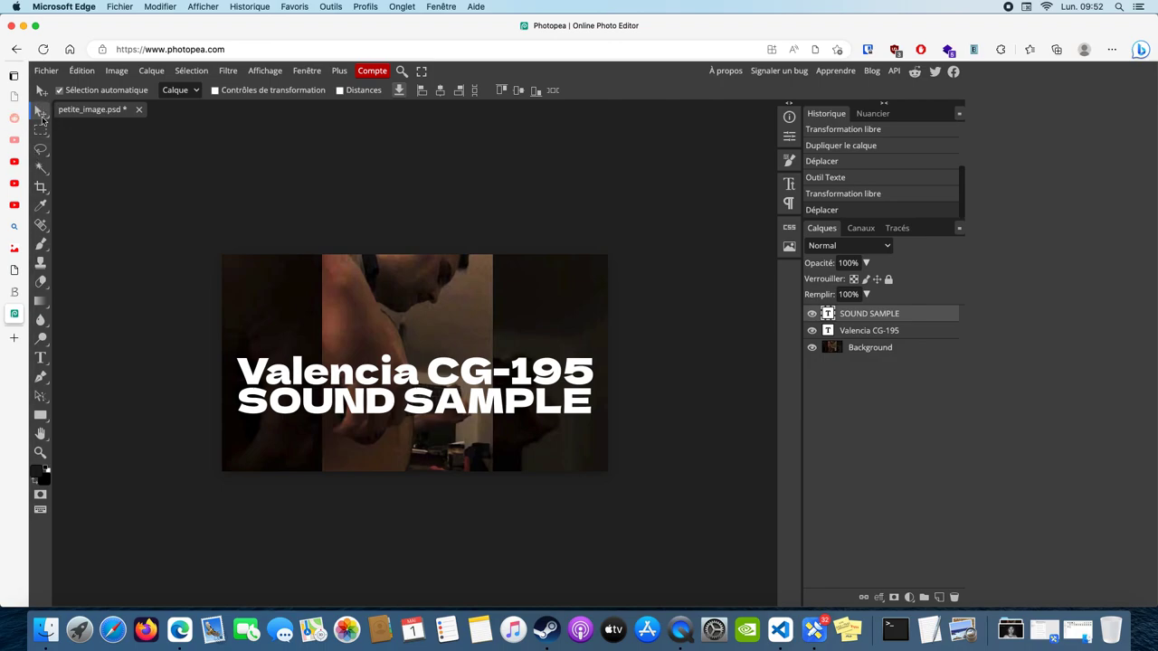
drag(452, 421, 455, 434)
click(869, 330)
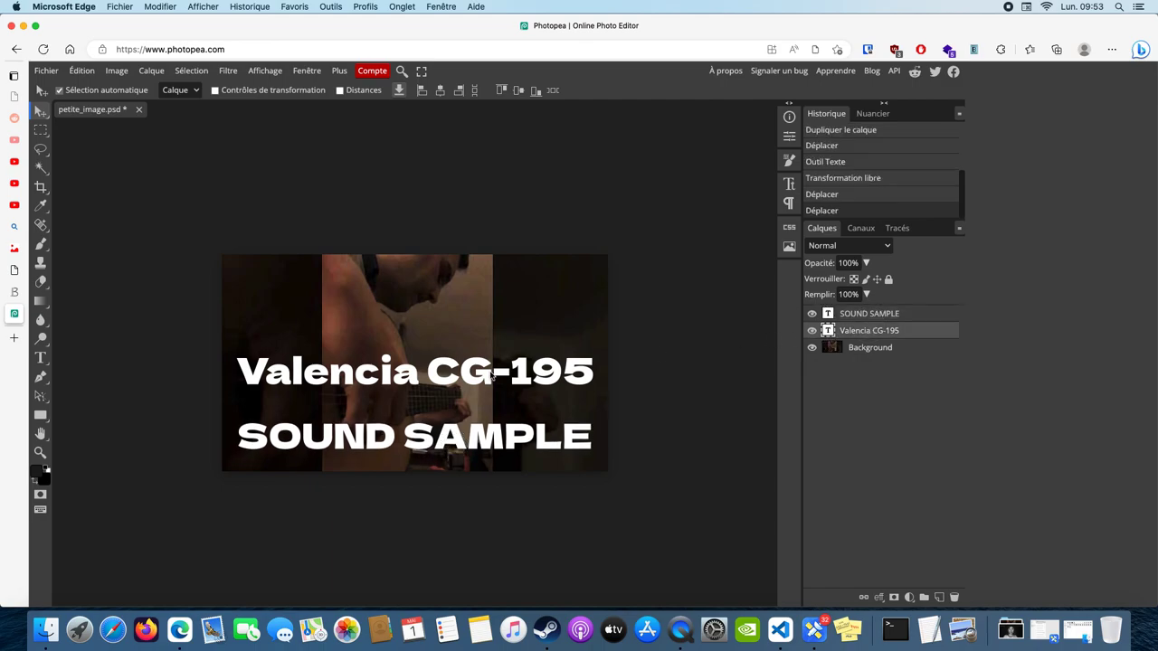
drag(525, 371, 516, 328)
click(859, 312)
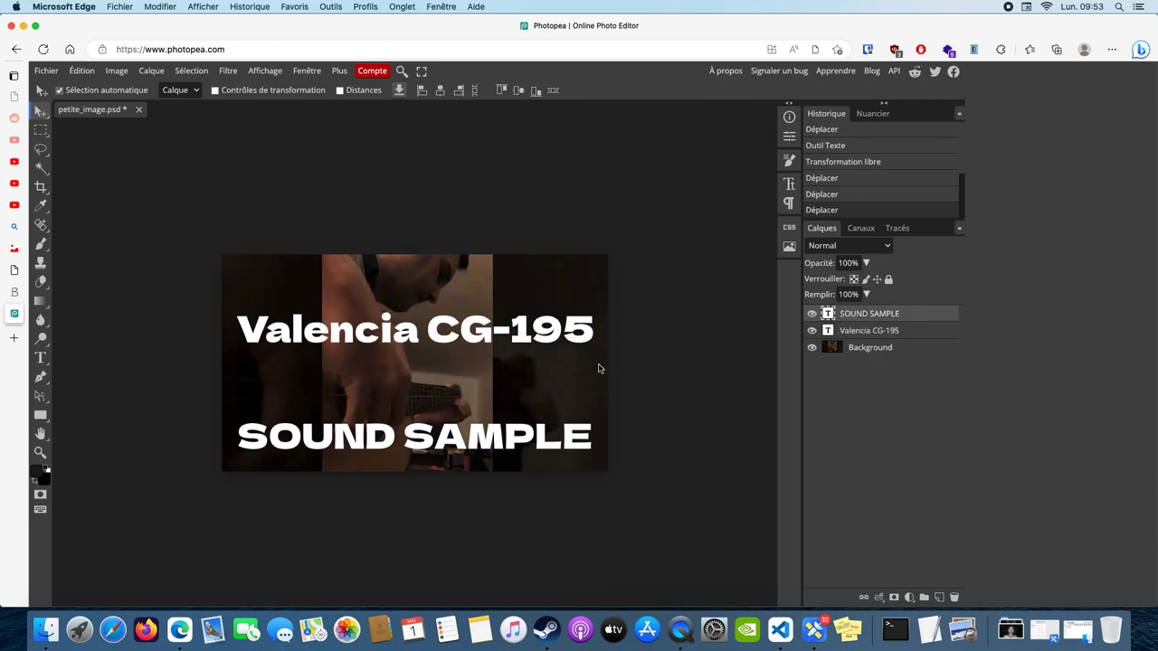
drag(517, 433, 518, 365)
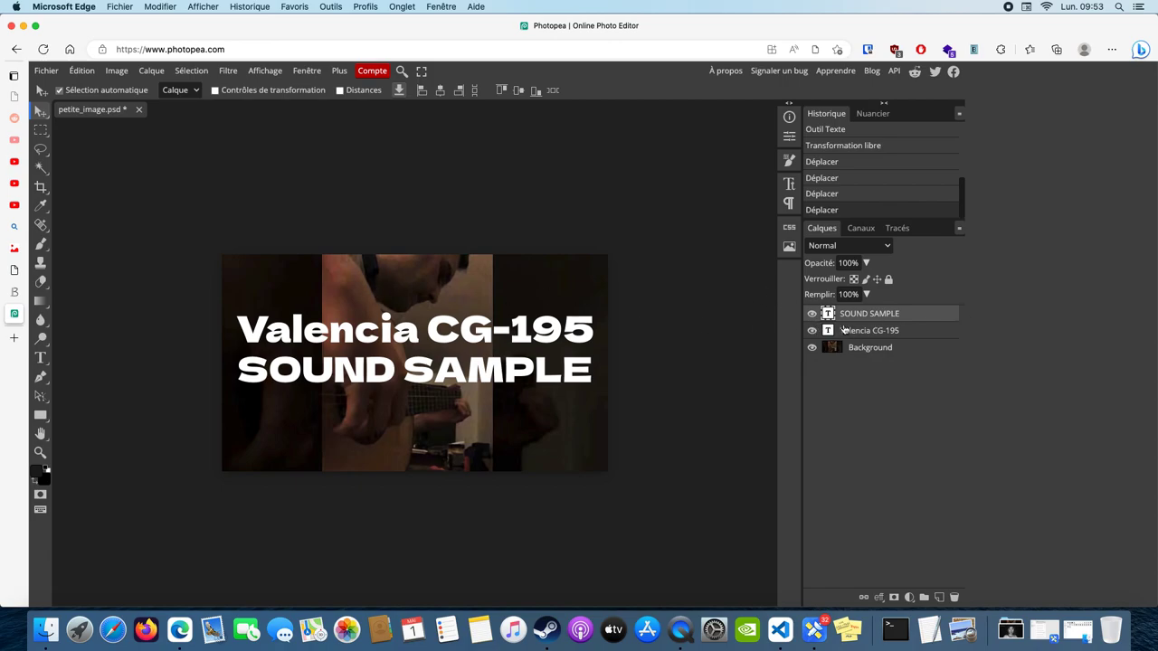
- Select the Background layer in place of the text layers
drag(850, 329, 798, 335)
click(853, 334)
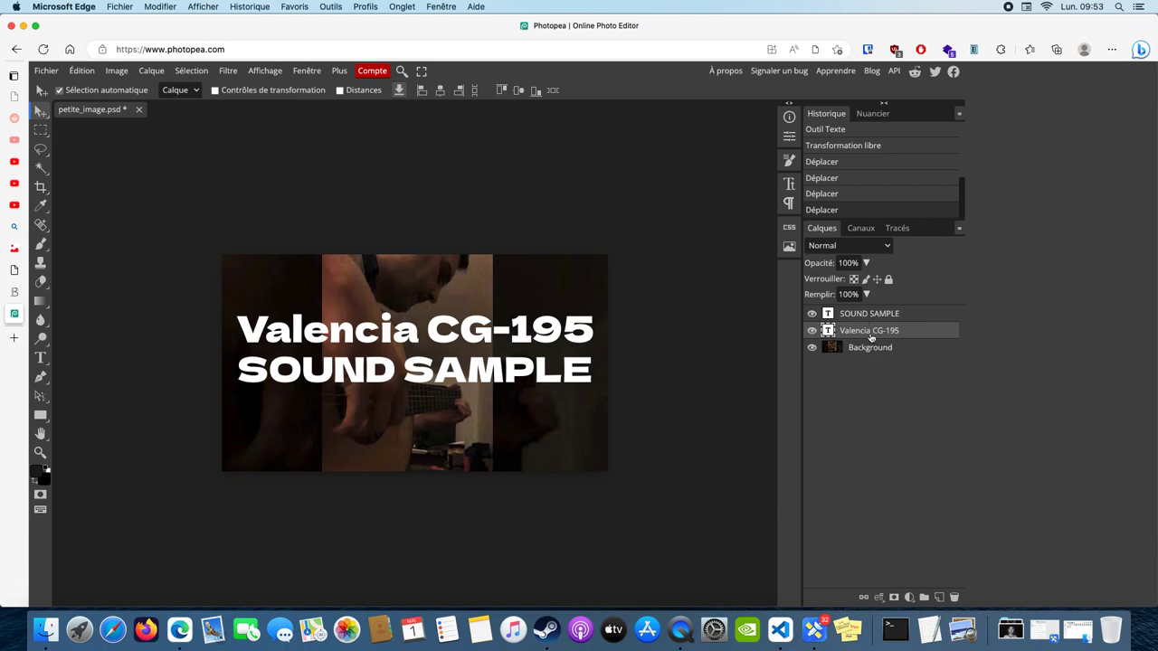
click(868, 348)
click(83, 72)
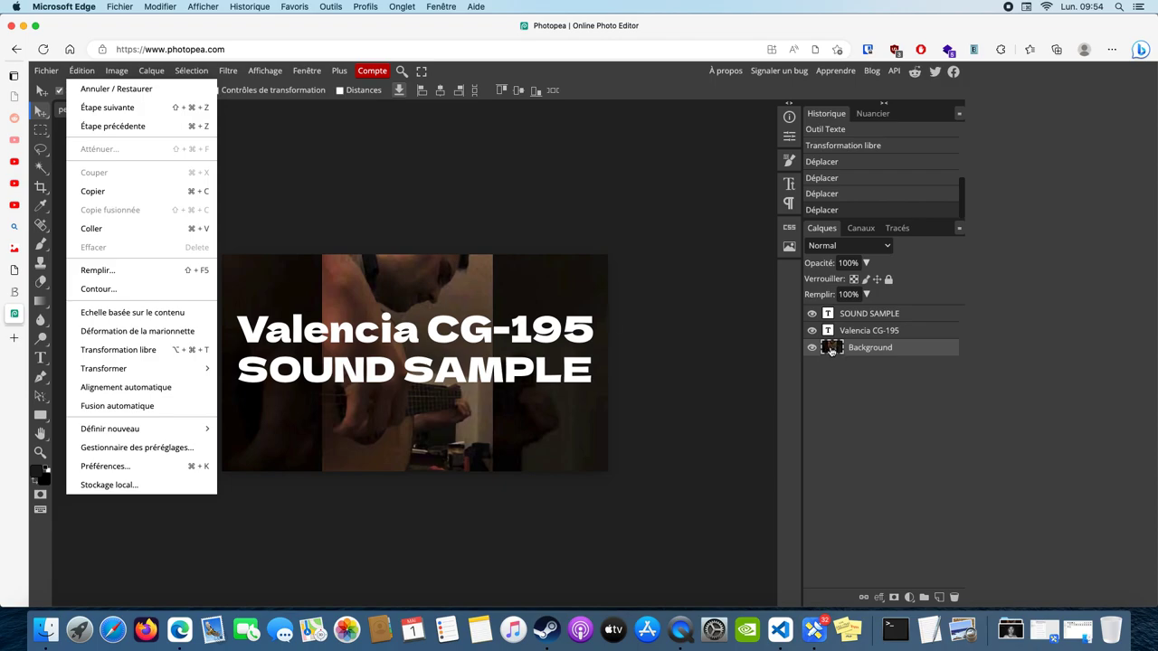
click(84, 72)
click(84, 72)
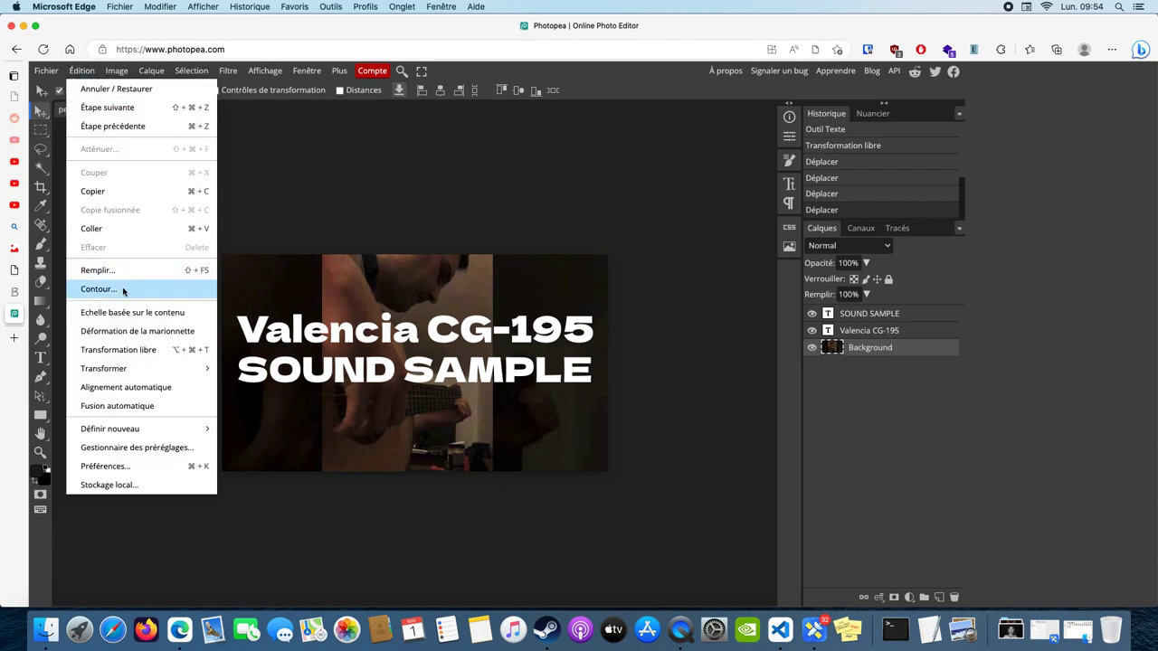
click(83, 72)
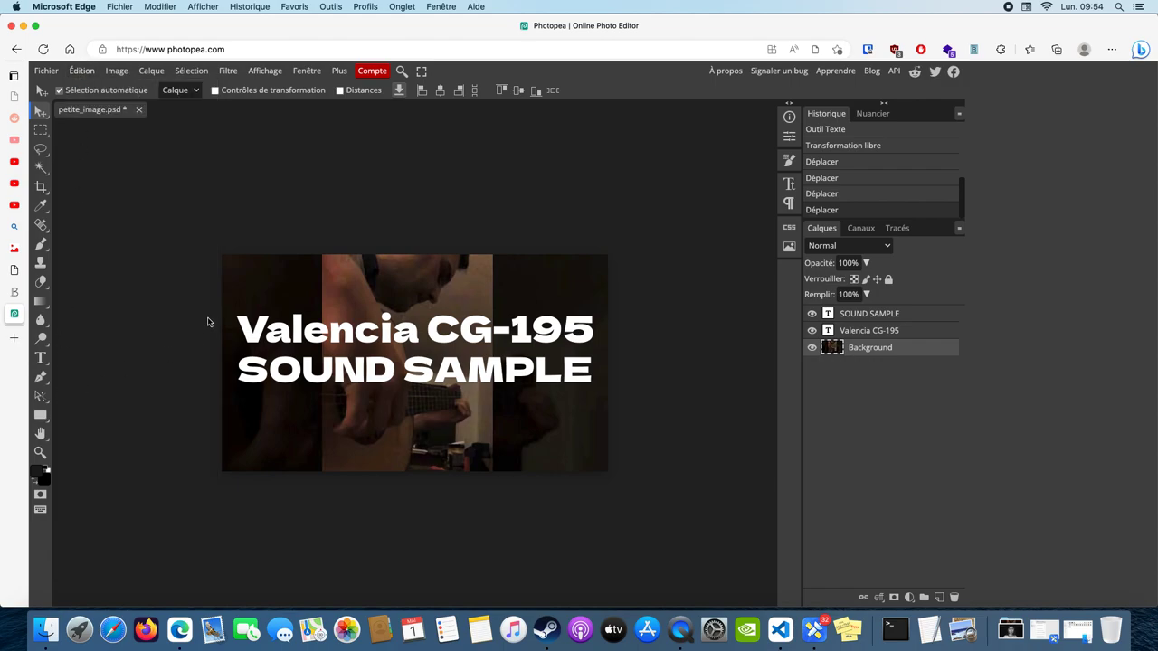
- Set the foreground colour to a bright, fully saturated yellow
click(38, 474)
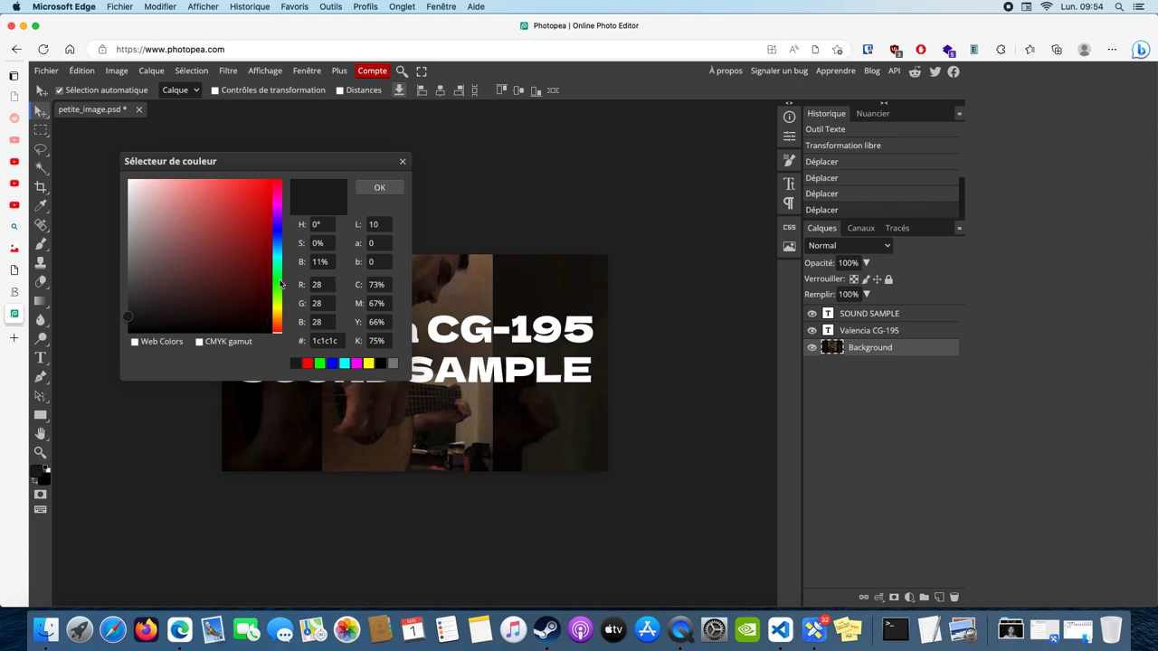
drag(283, 310, 277, 308)
drag(255, 185, 284, 160)
click(380, 188)
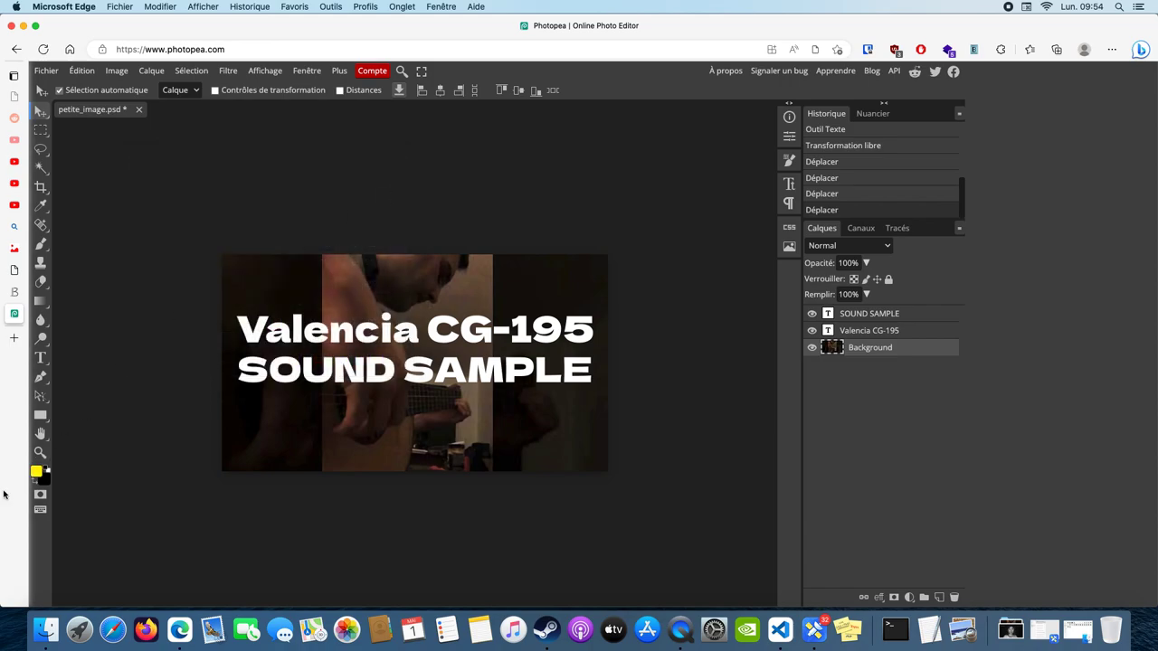
- Apply a 17 px yellow stroke (Contour) to the Background layer with its position set to Interieur, framing the image
click(81, 70)
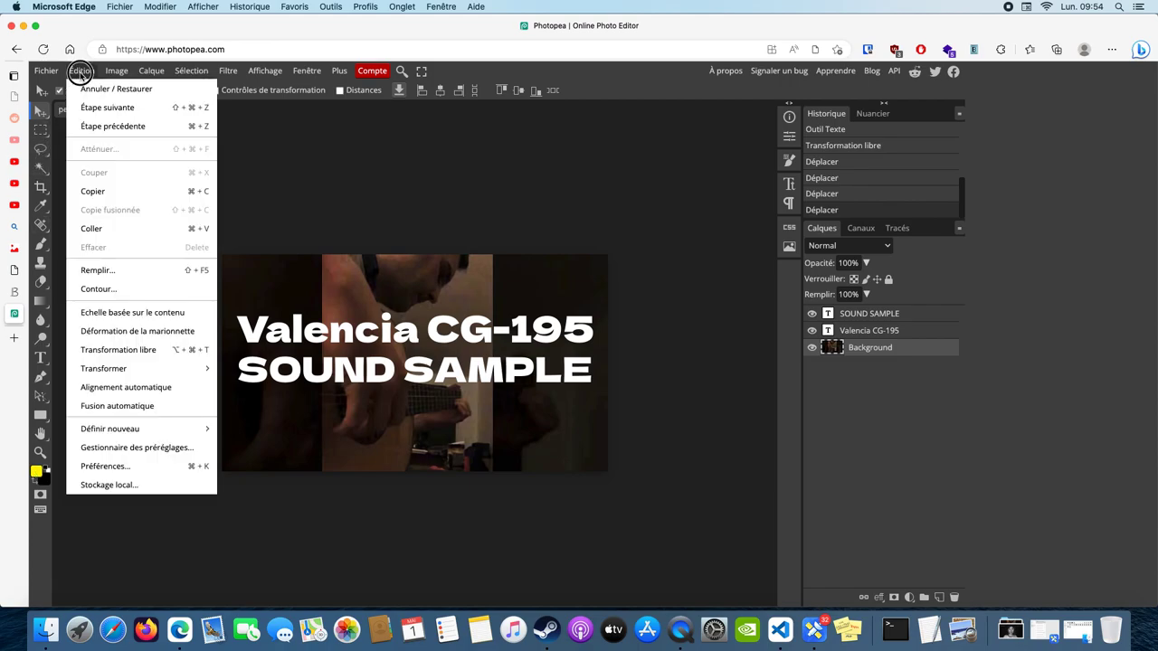
click(133, 288)
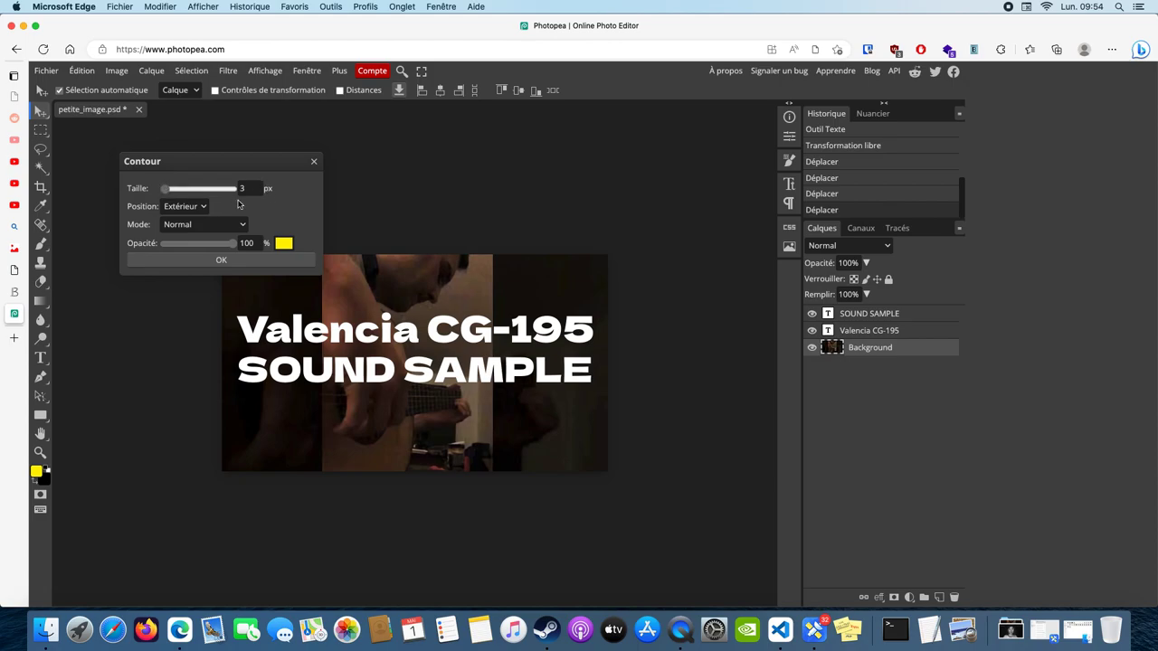
drag(165, 188, 160, 189)
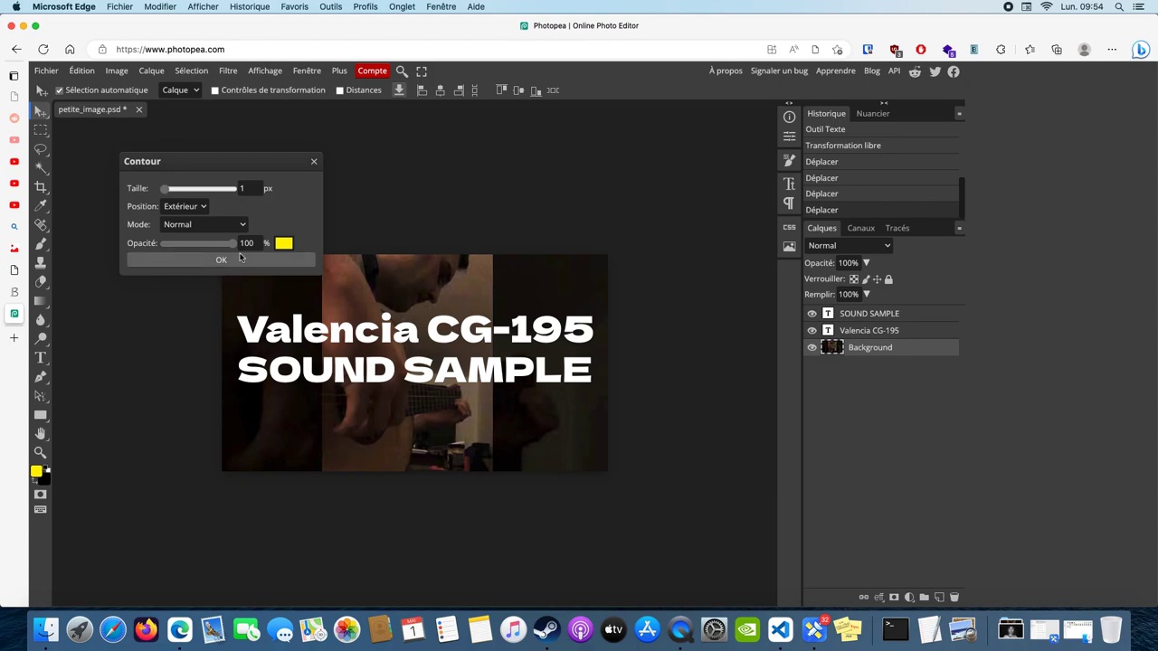
drag(166, 189, 171, 194)
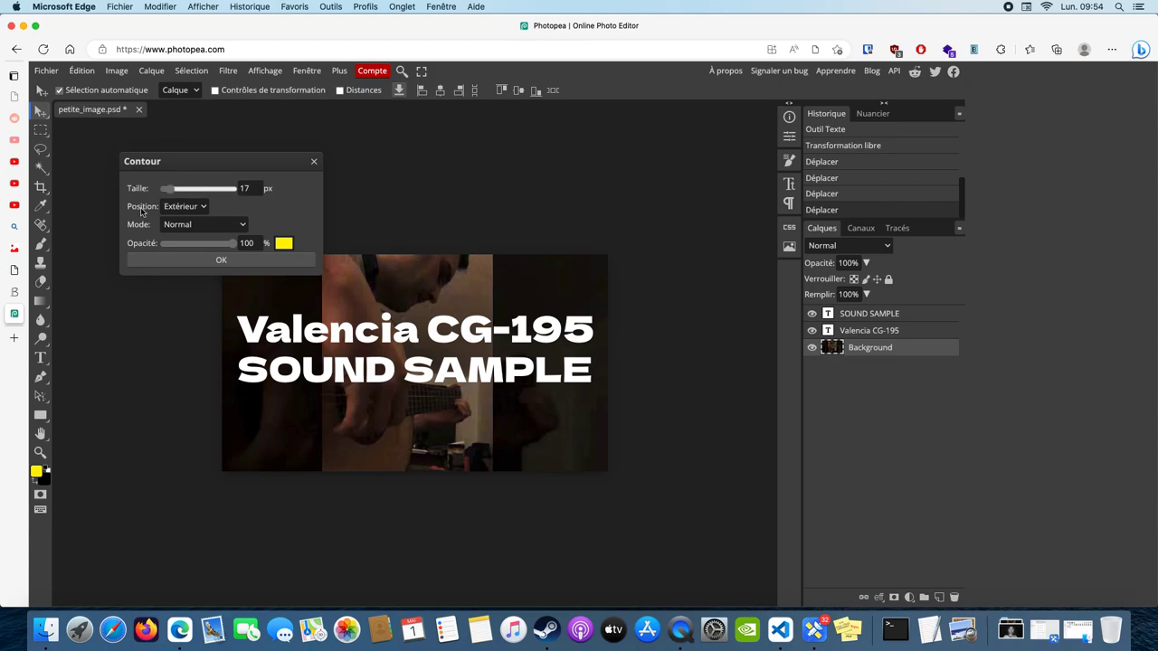
click(186, 208)
click(181, 184)
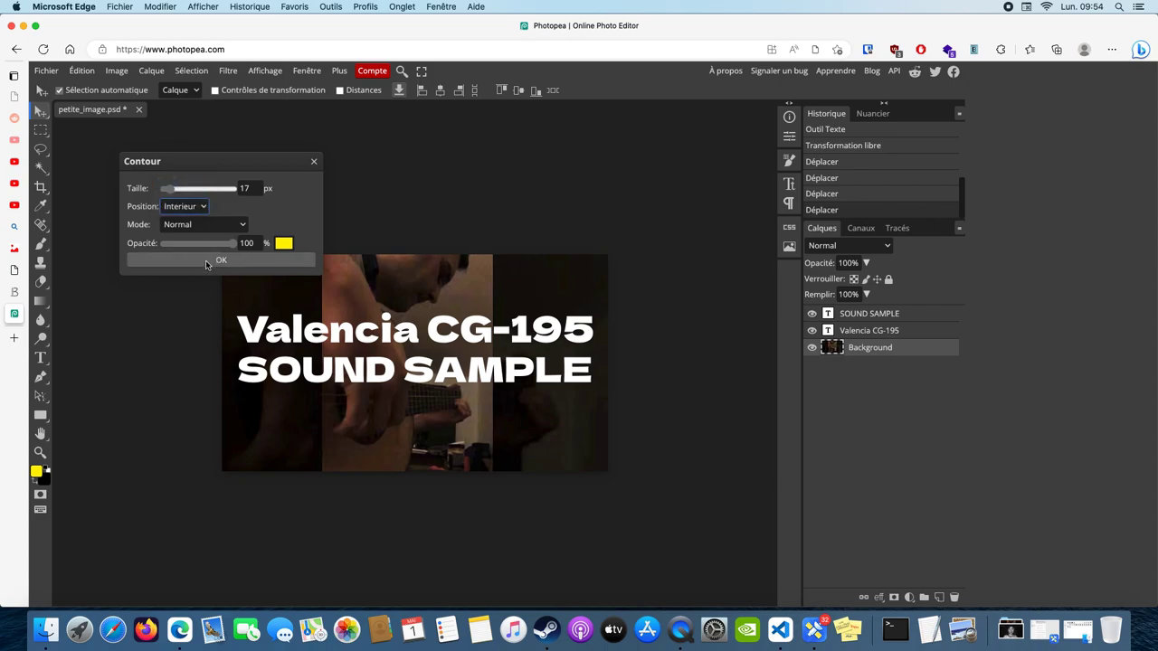
click(206, 263)
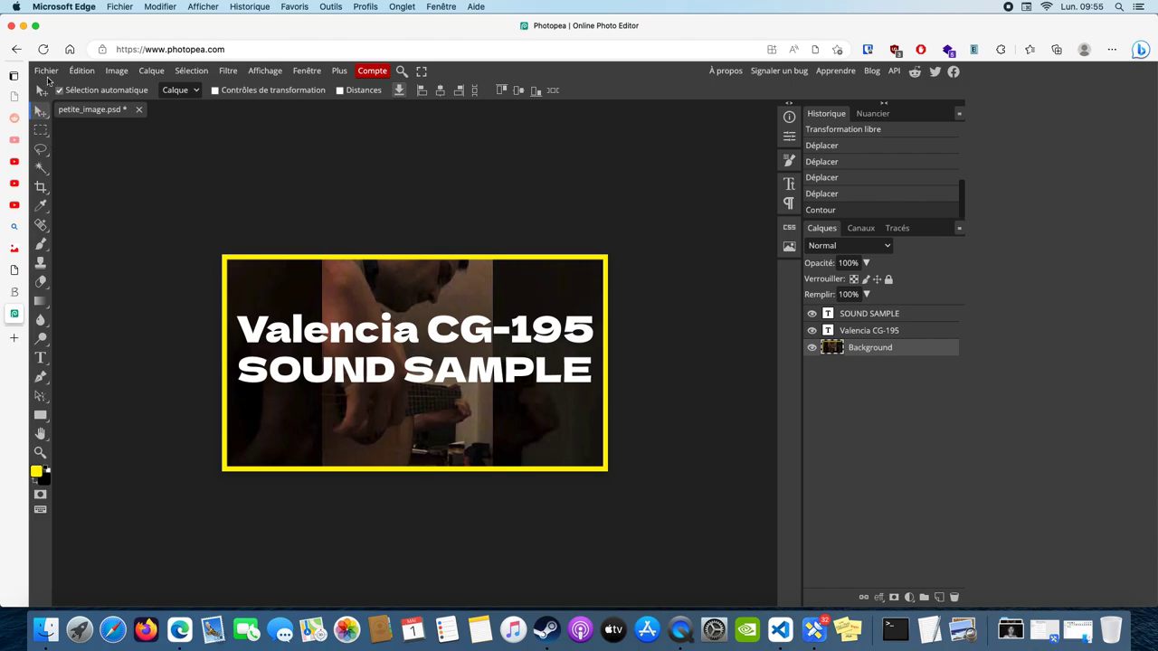
- Start a JPG export of the image and name the file thumbnail_valencia
click(47, 72)
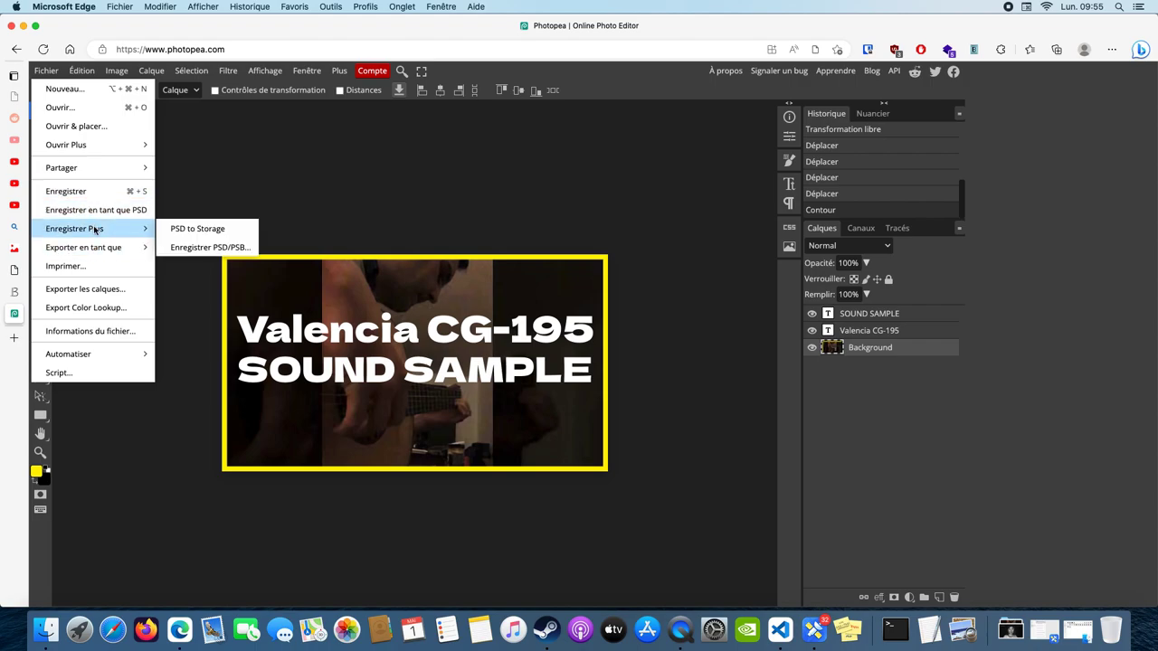
mouse_move(90, 249)
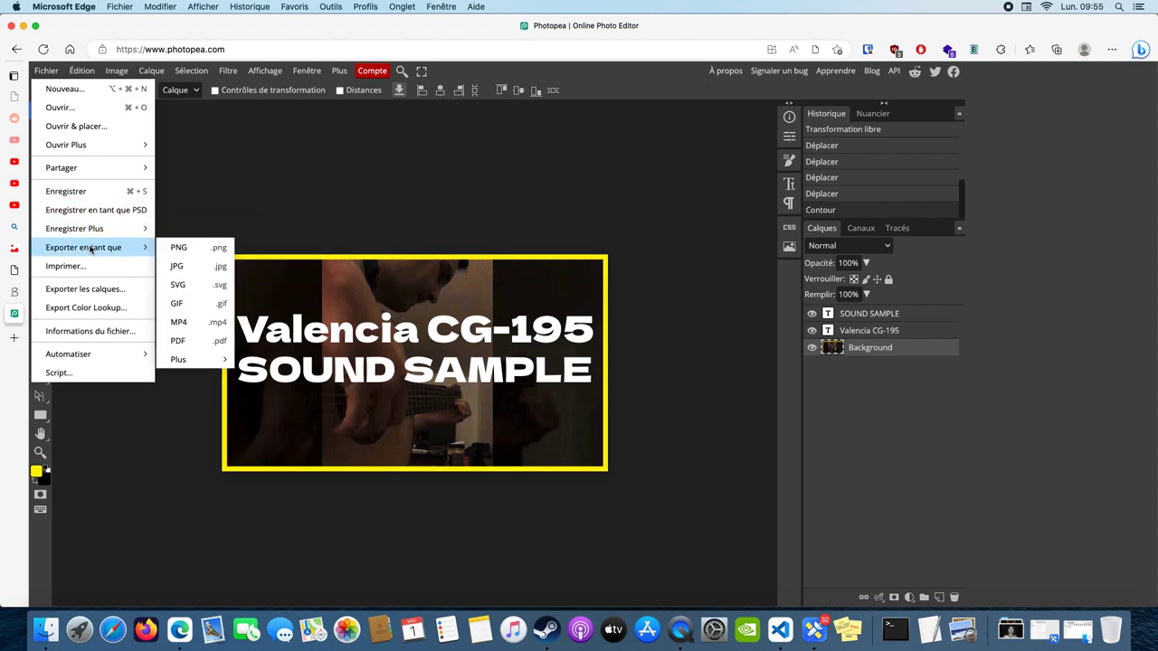
click(192, 266)
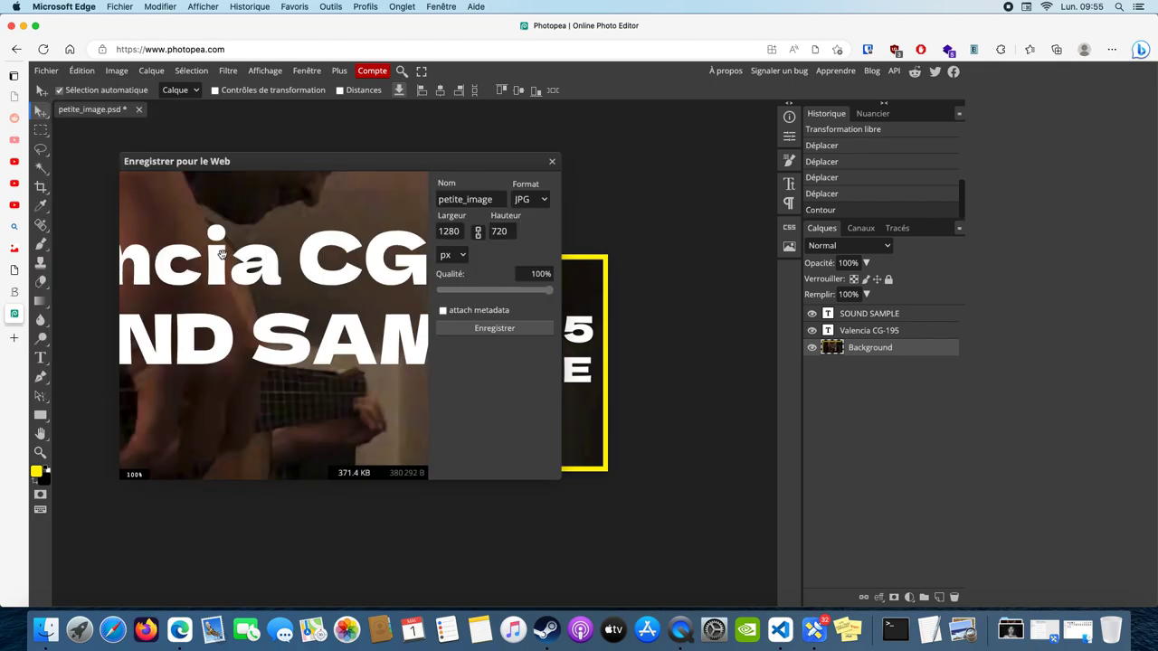
double_click(484, 201)
text(thumbnail)
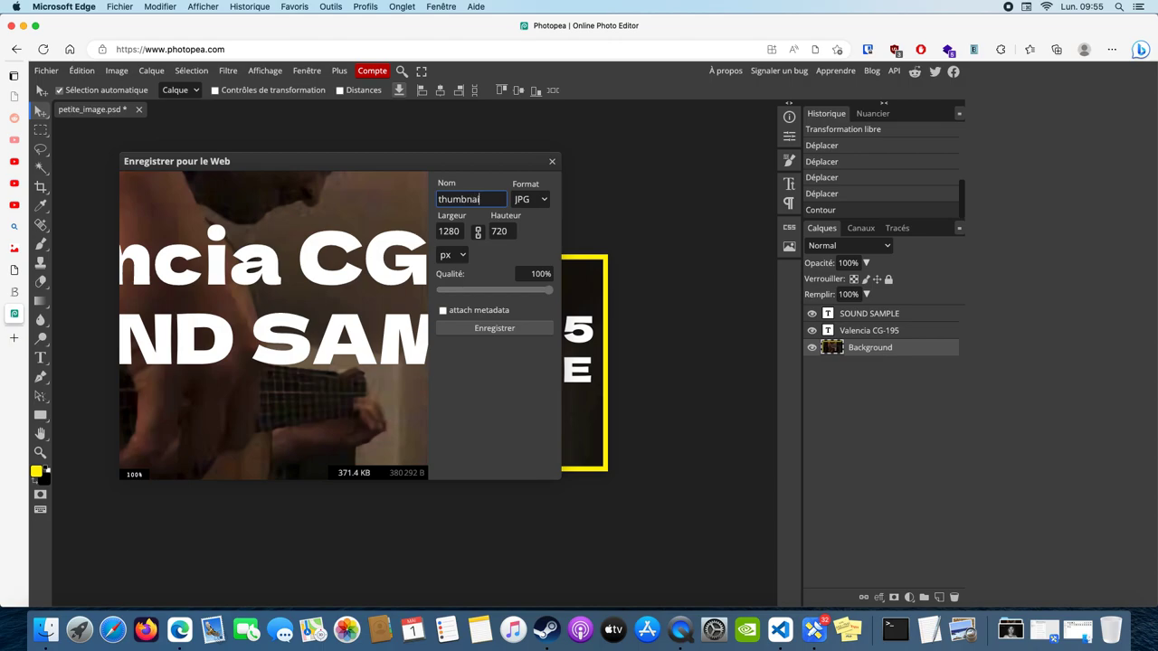
text(_valencia)
double_click(460, 201)
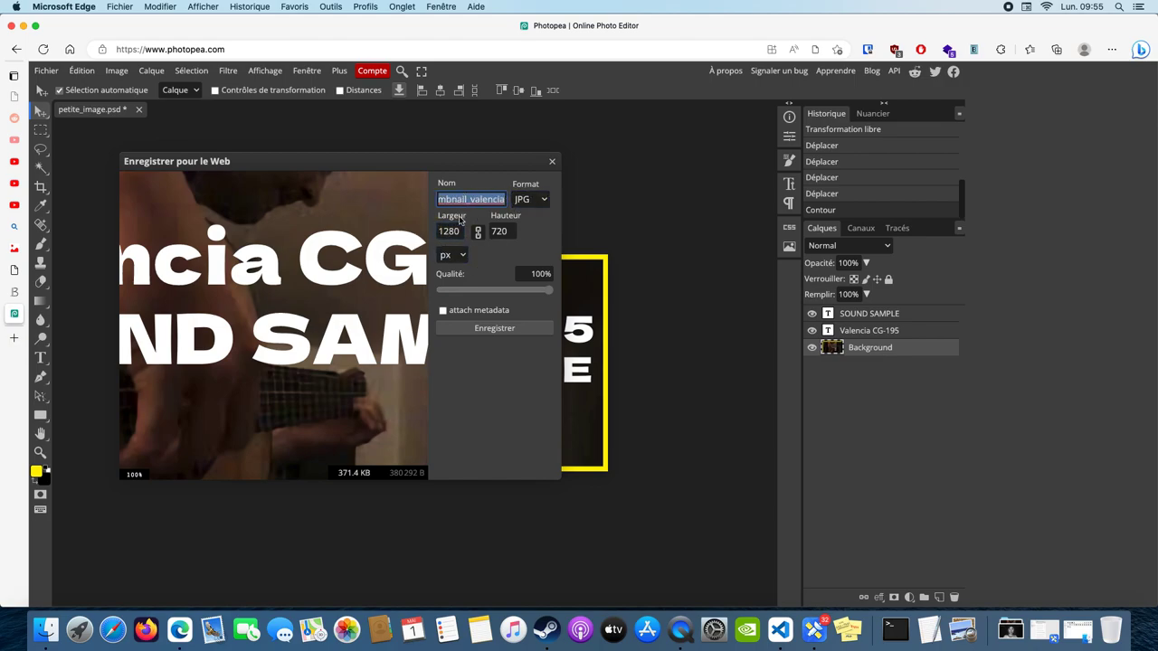
- Set the JPG quality to 100% and save the exported file
drag(548, 290, 579, 289)
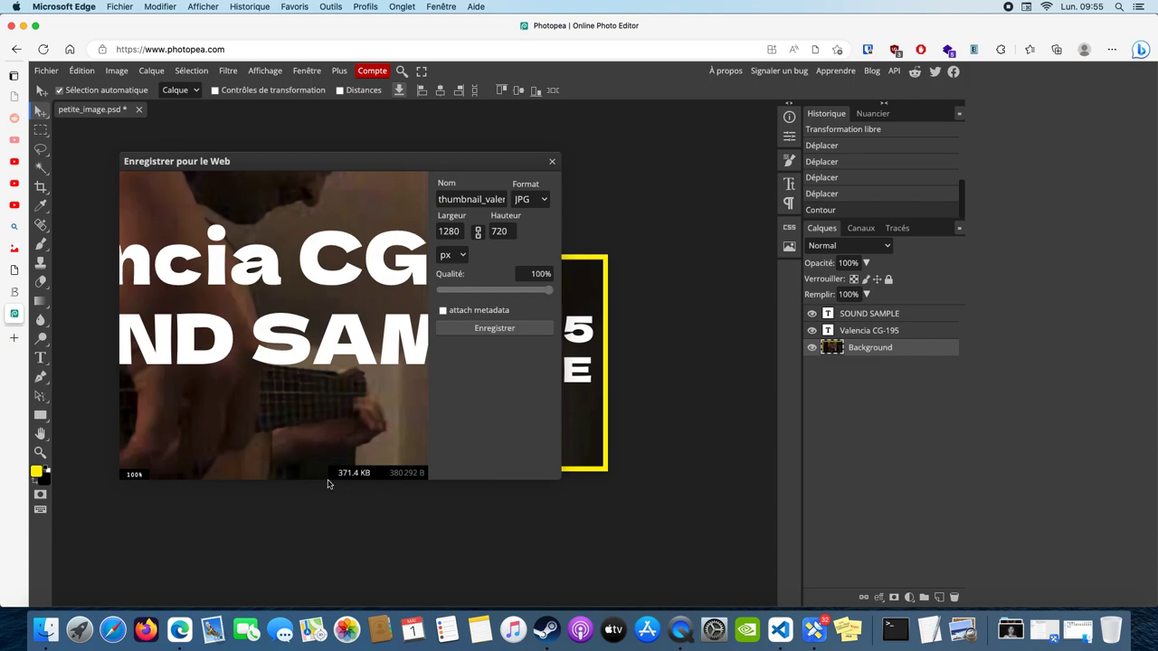
drag(548, 294, 505, 292)
drag(506, 290, 619, 291)
click(494, 329)
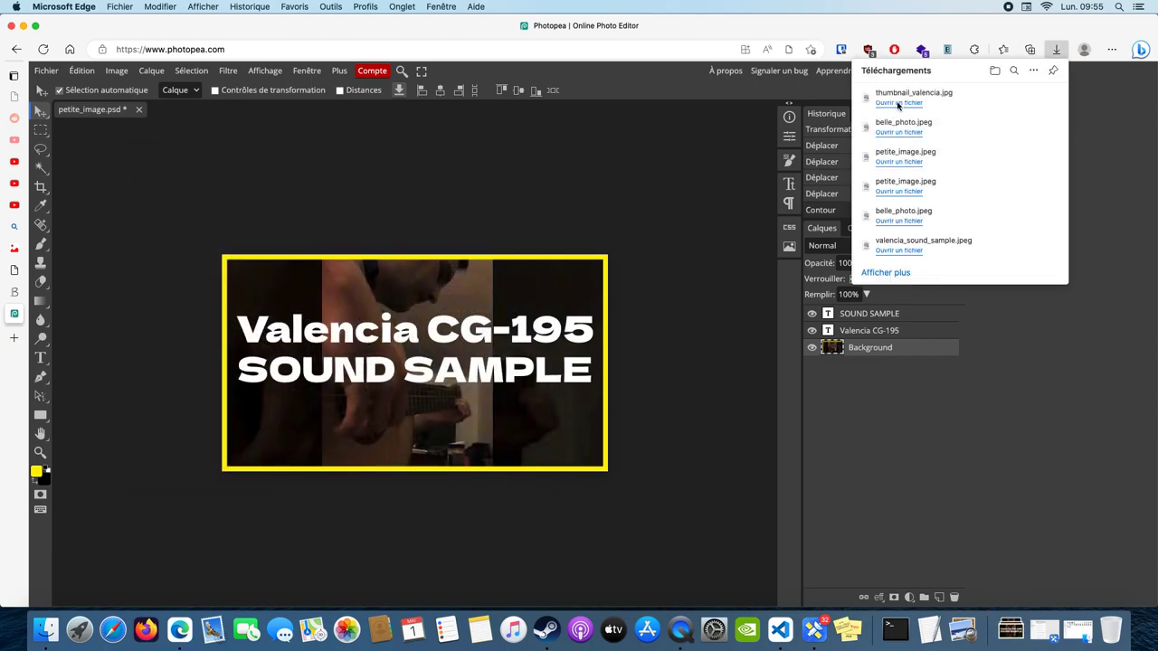
- Open the downloaded thumbnail_valencia.jpg to check the exported image, and return to the browser
click(900, 94)
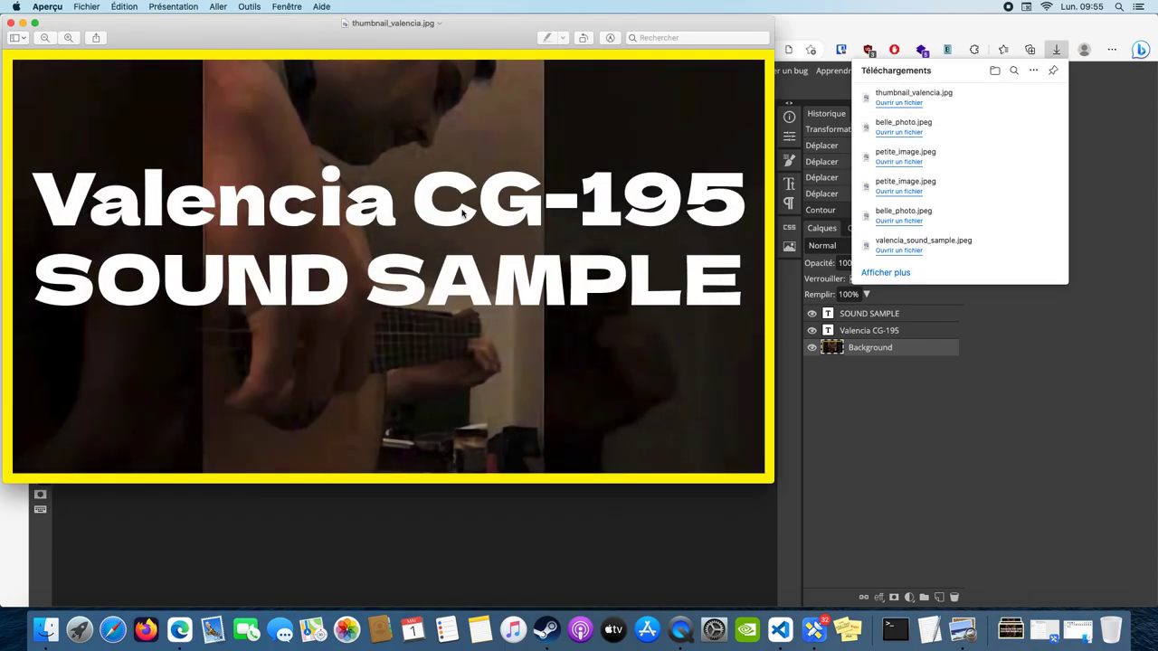
drag(214, 47, 323, 74)
click(10, 210)
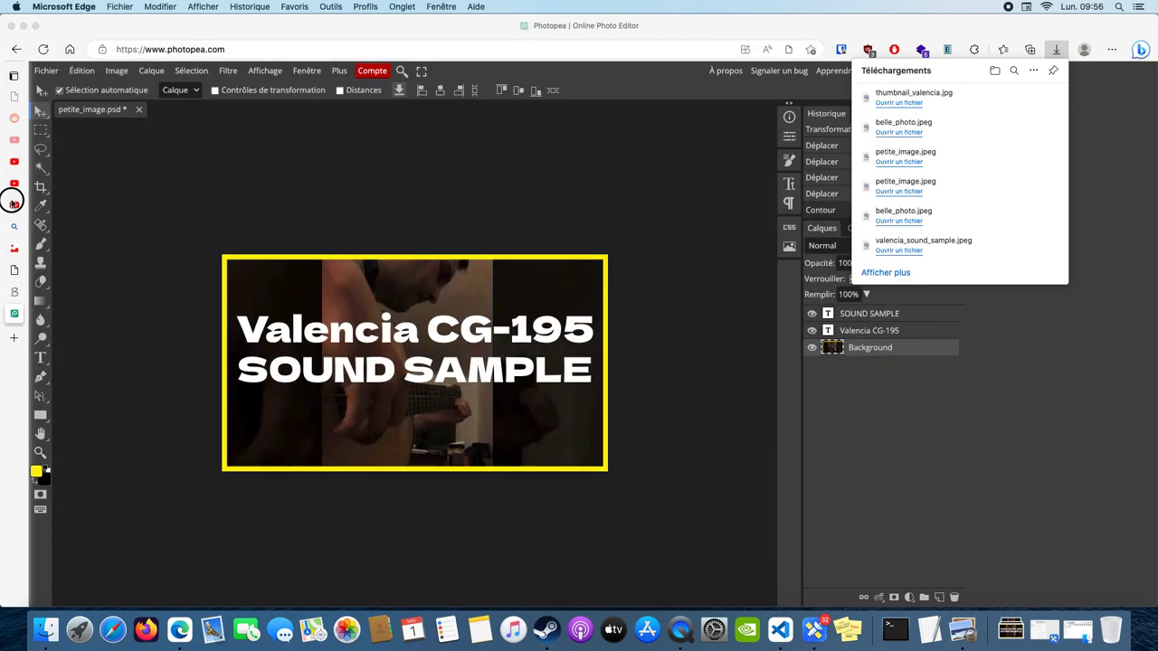
- Switch to the video's details in YouTube Studio, upload thumbnail_valencia.jpg from the Téléchargements folder as its thumbnail, and save the changes
click(13, 185)
click(14, 184)
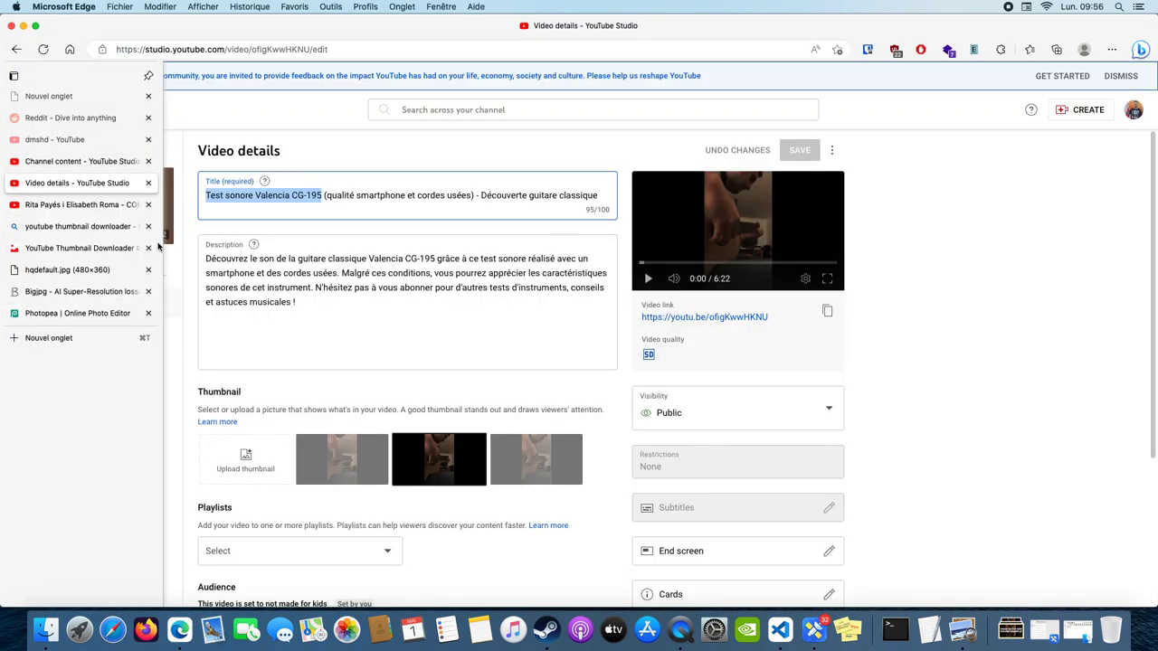
click(246, 463)
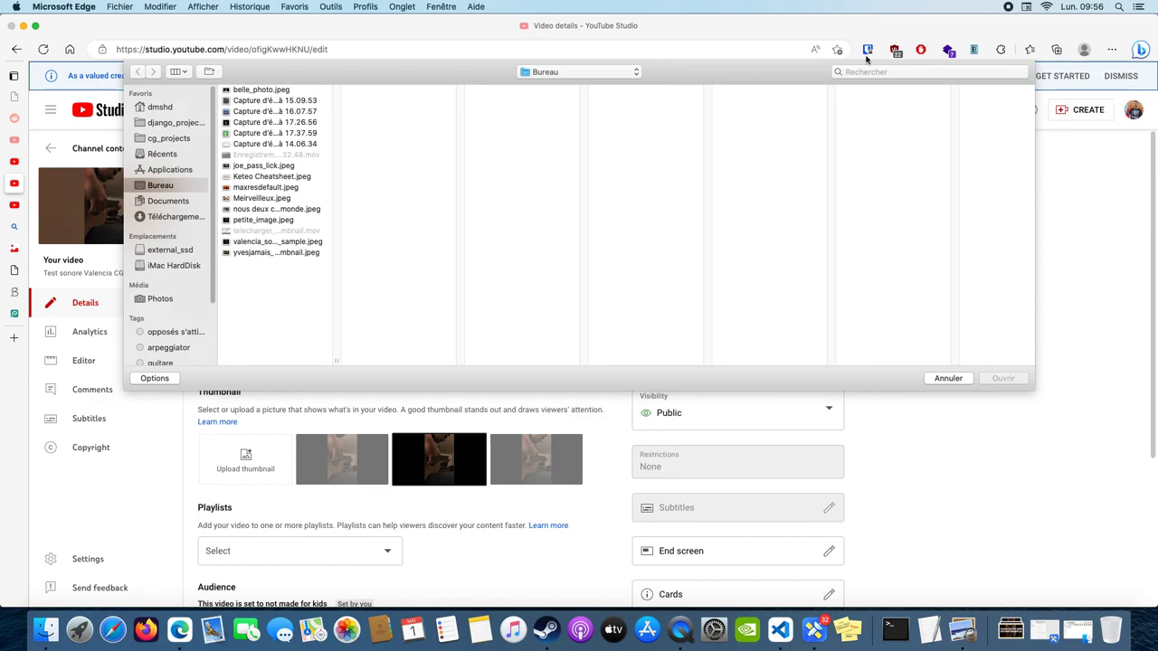
click(176, 217)
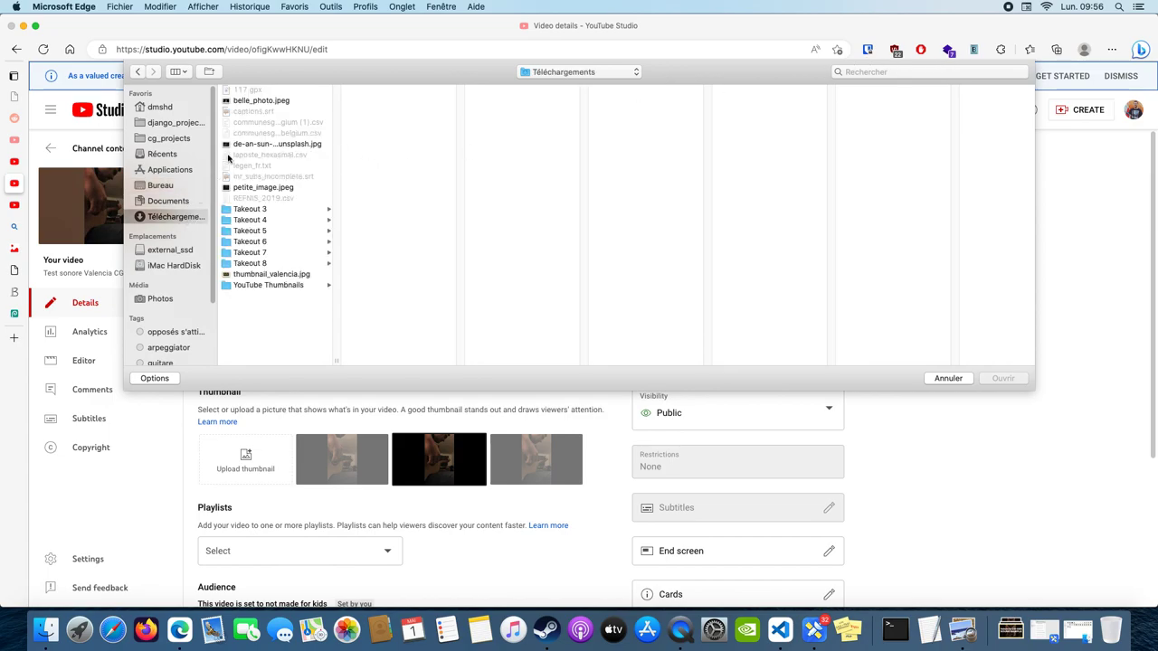
click(263, 274)
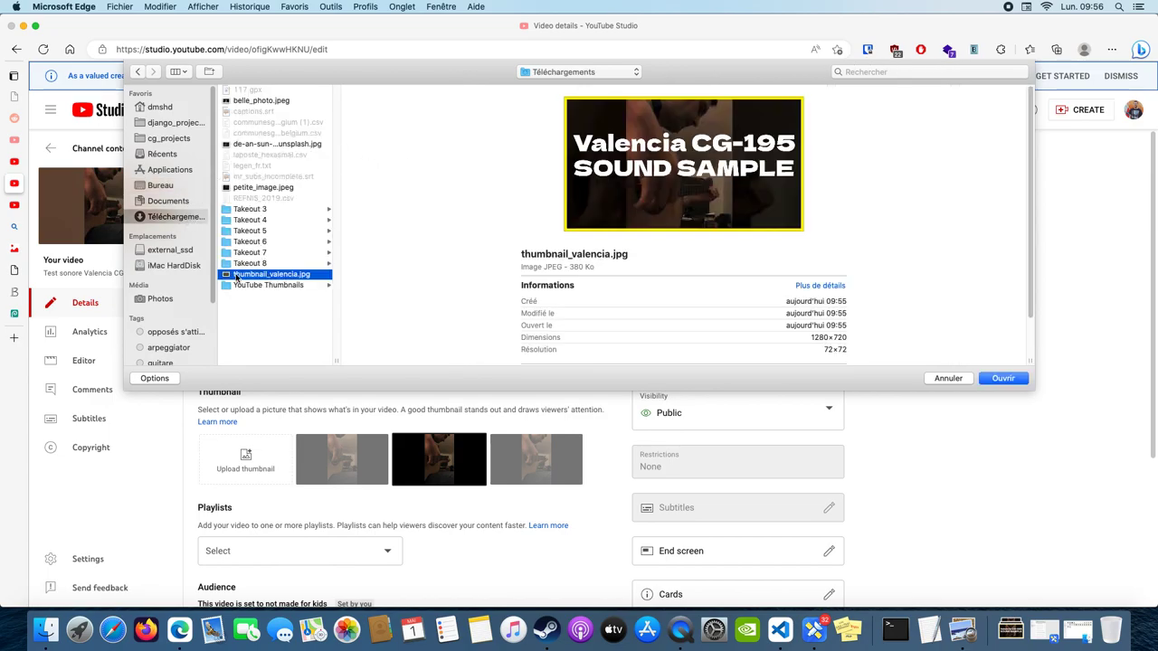
click(1004, 378)
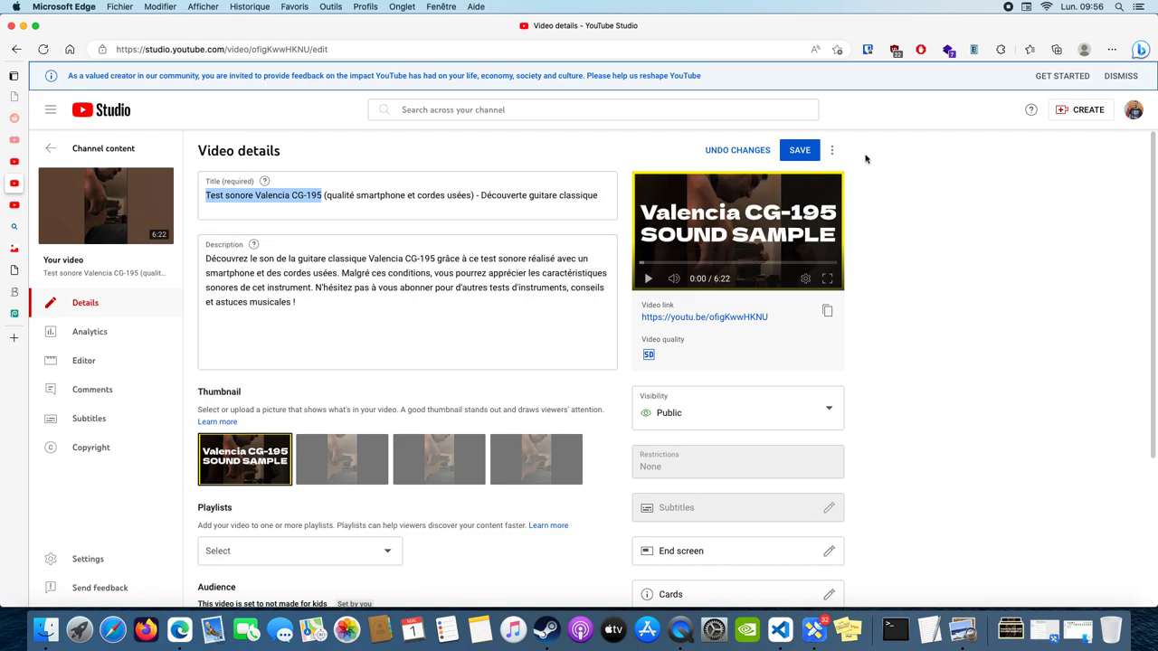
click(800, 152)
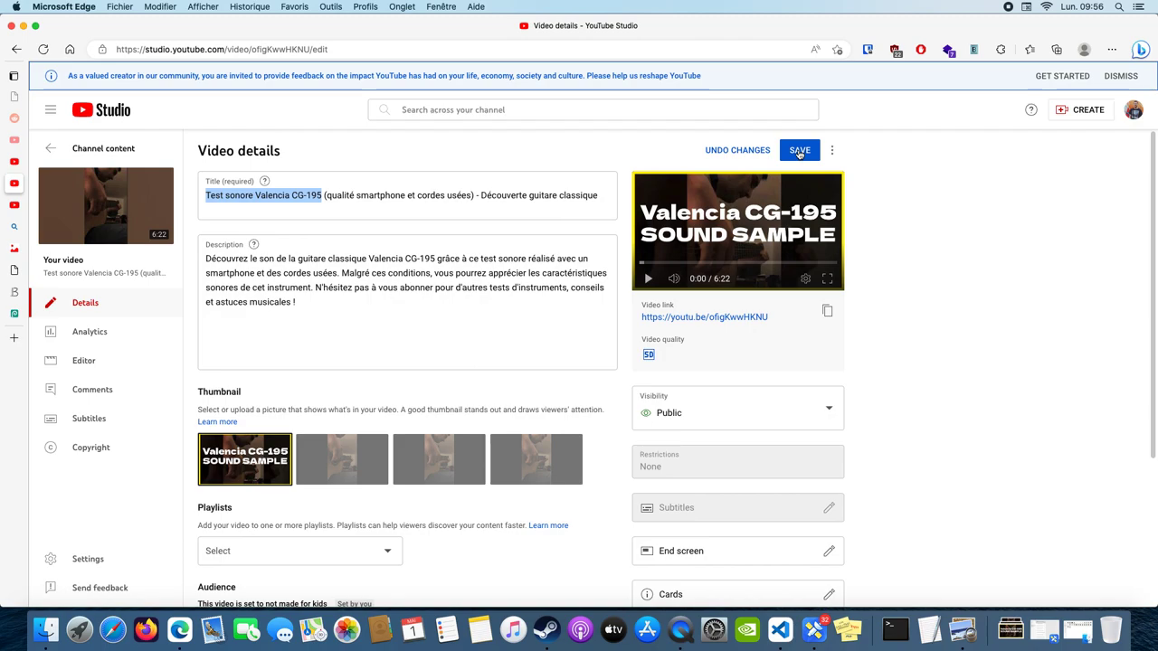